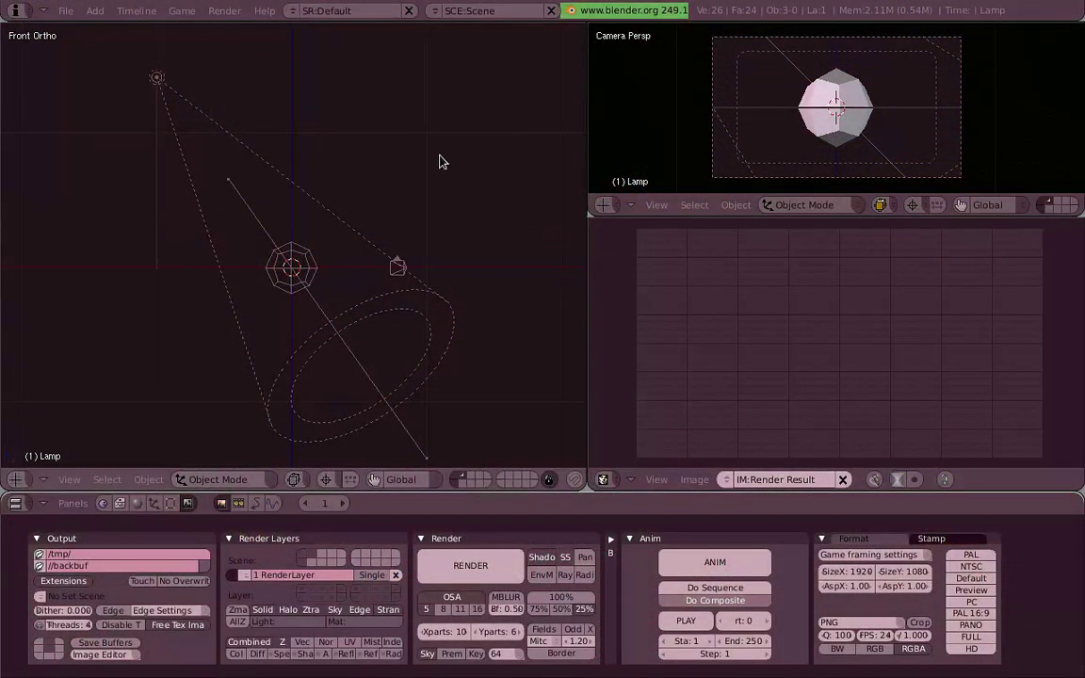
Step: Select the faceted ball at the origin and add a new texture to its material, enlarging the settings area
right_click(312, 266)
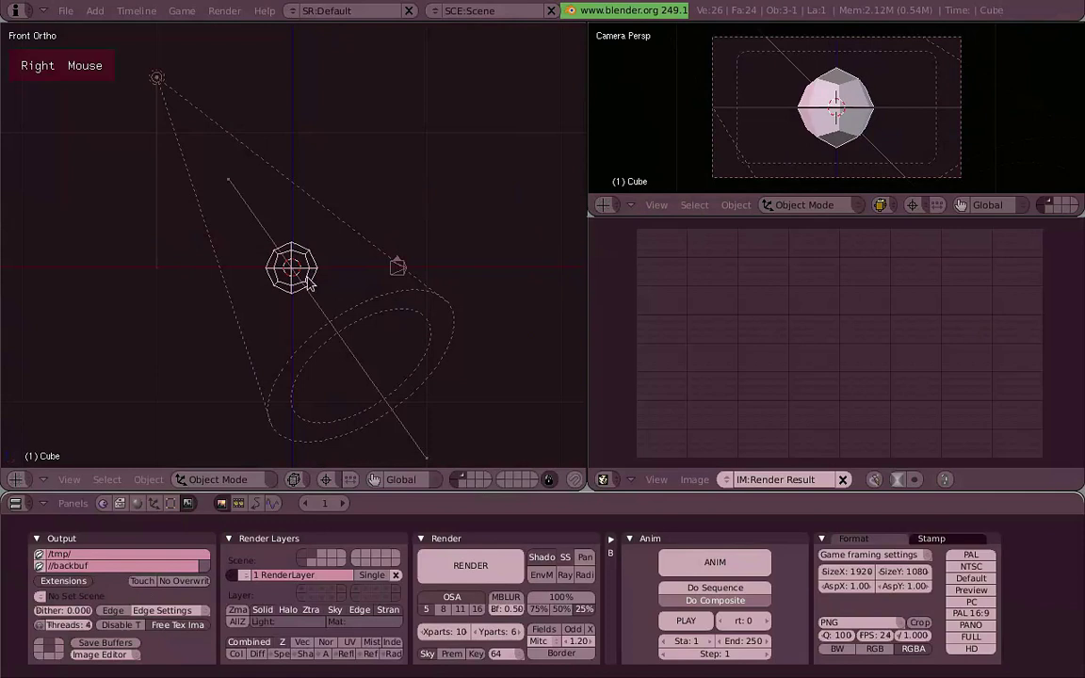
left_click(138, 503)
left_click(273, 567)
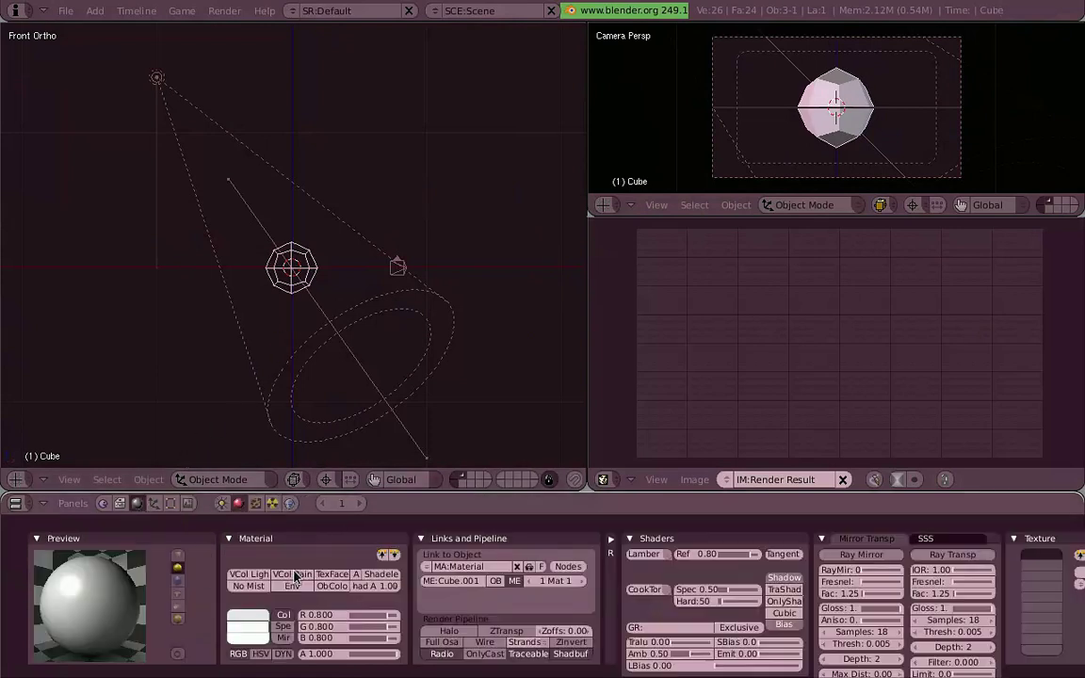
middle_click_drag(336, 595, 313, 582)
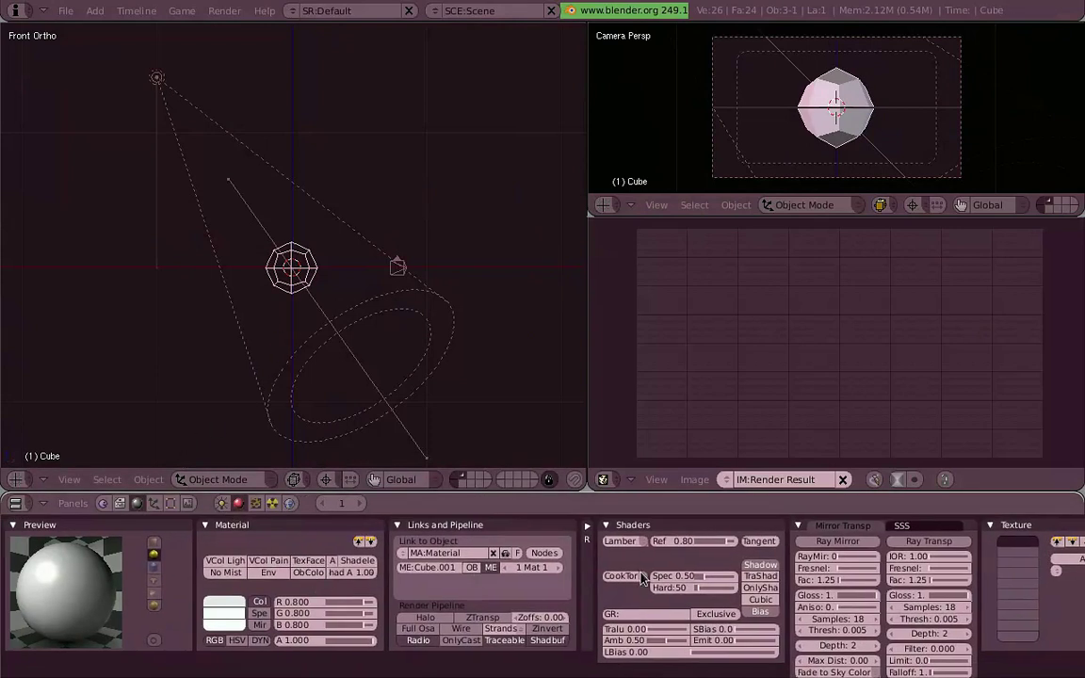
left_click_drag(722, 491, 722, 460)
left_click(807, 510)
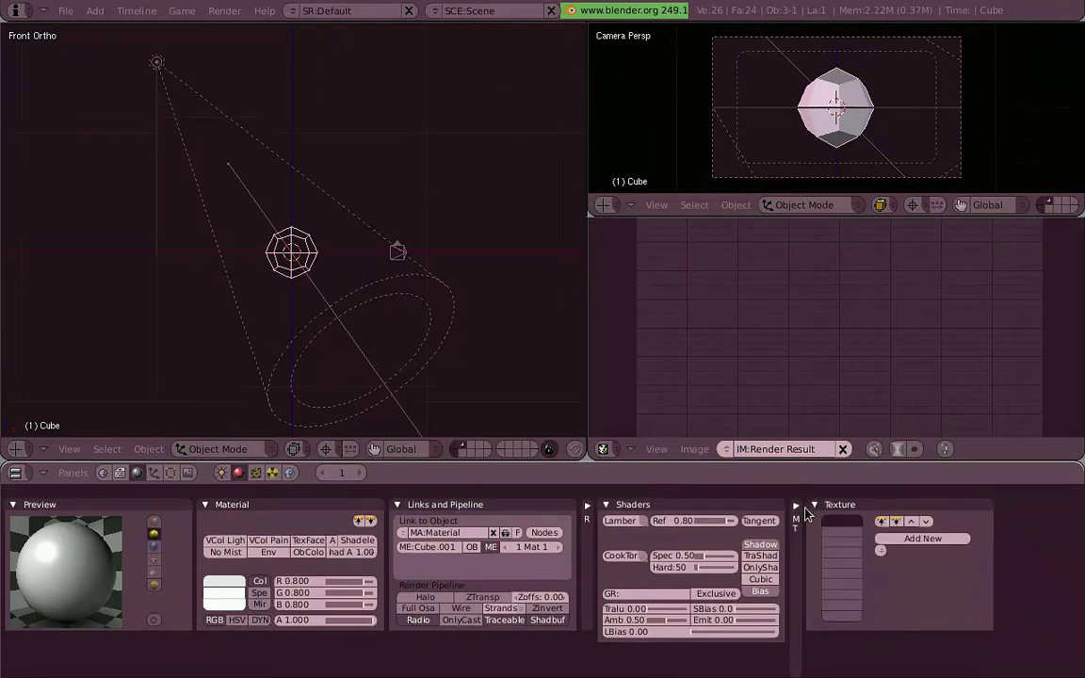
left_click(933, 539)
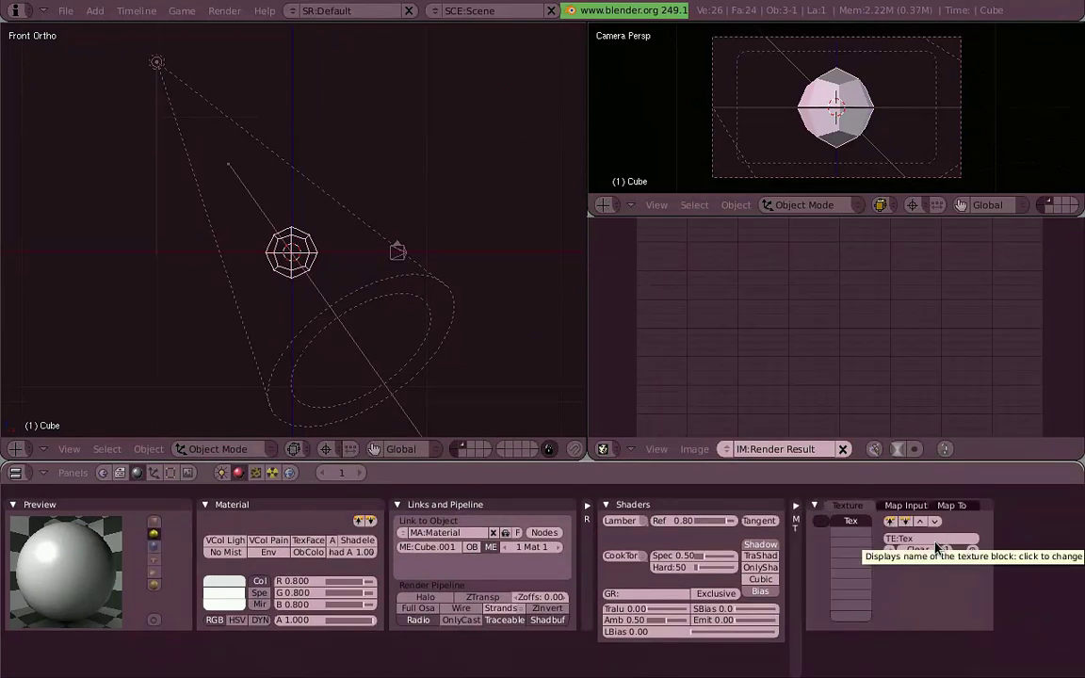
Step: Enable nodes for the new texture instead of choosing a texture type
left_click(255, 472)
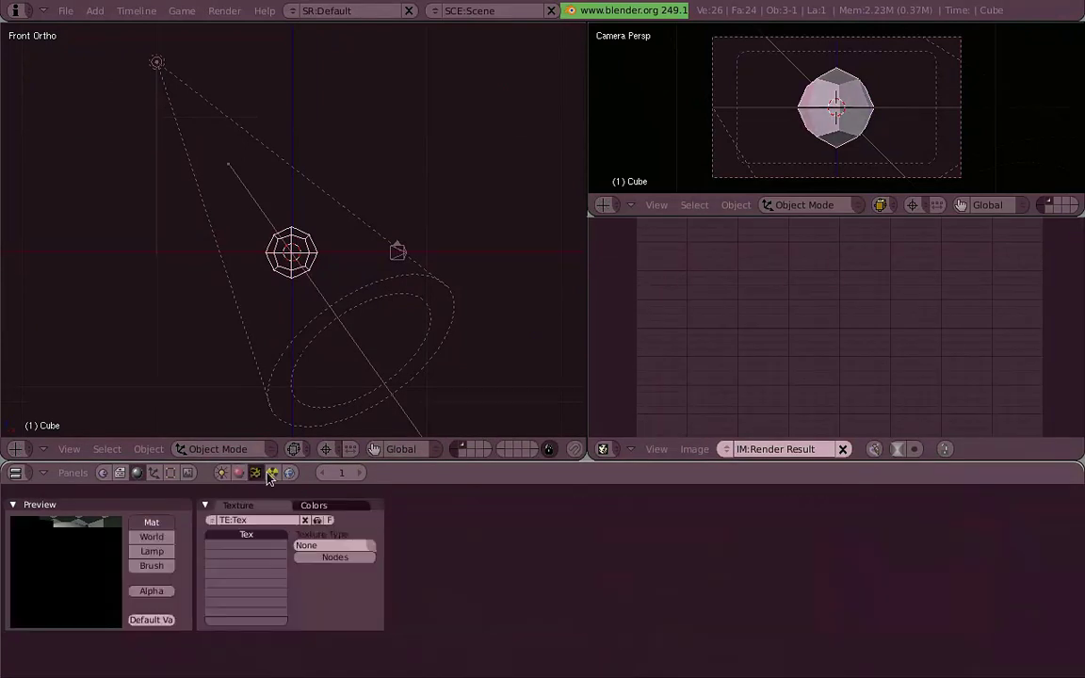
scroll(339, 513, "down", 1)
left_click(372, 535)
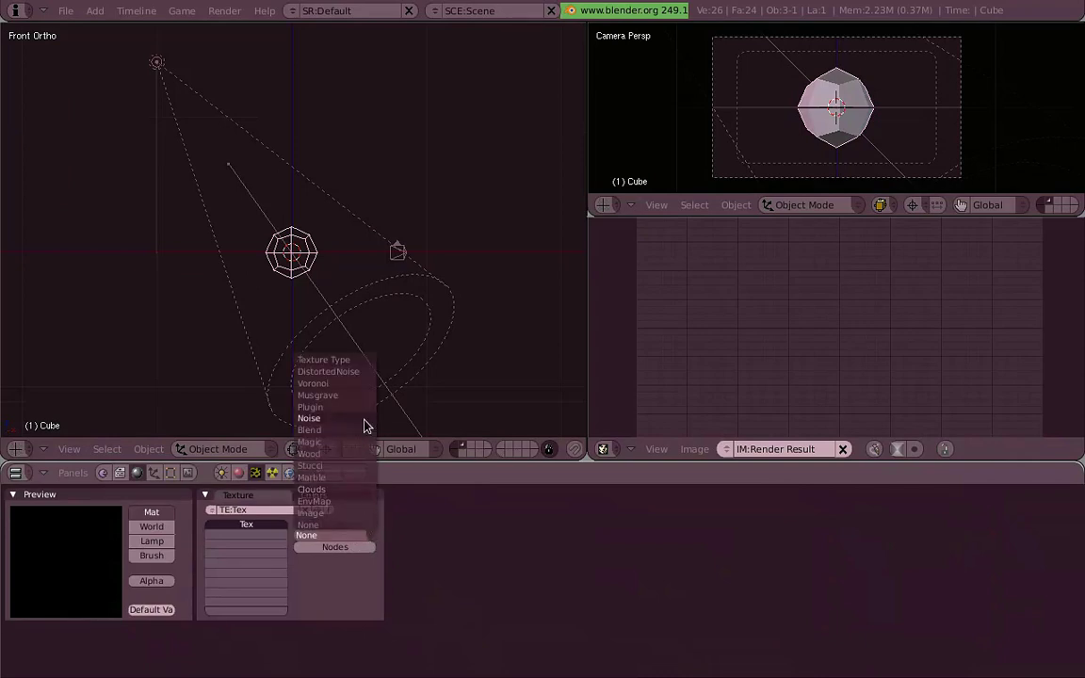
left_click(363, 545)
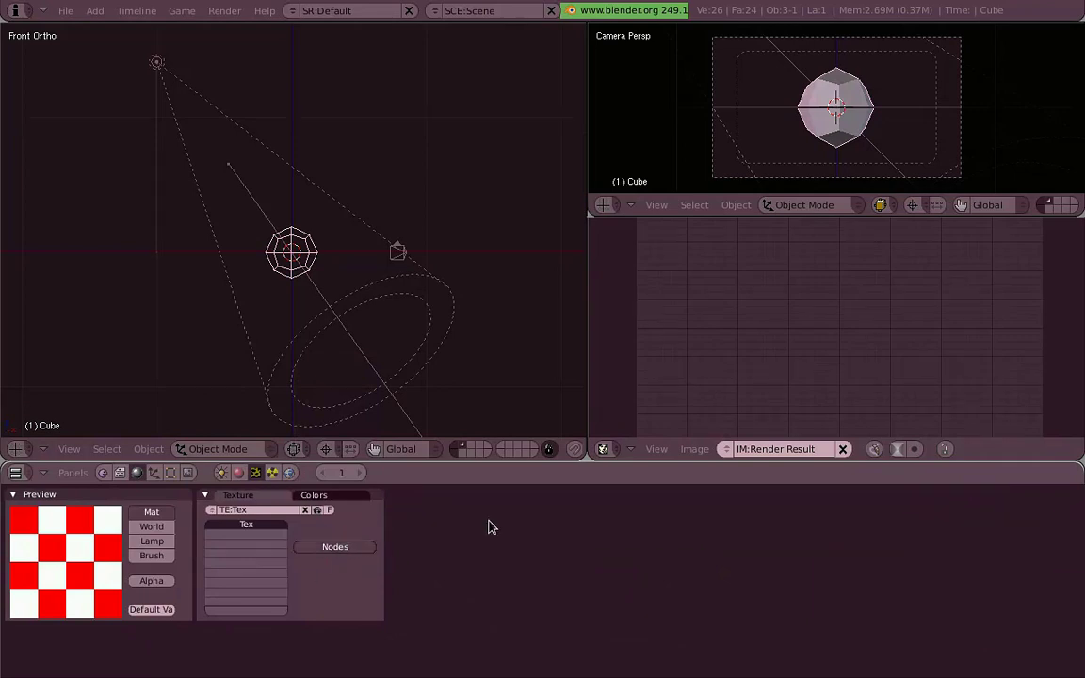
Step: Merge the upper views into one area and switch it to the Node Editor showing the texture's nodes
right_click(612, 226)
left_click(609, 230)
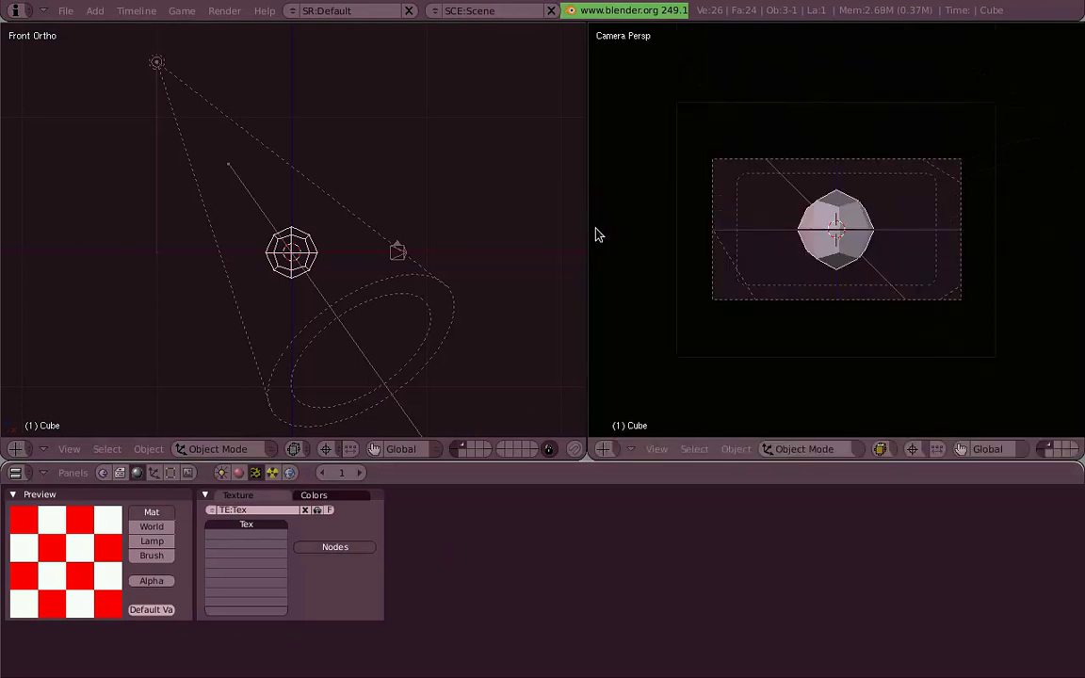
right_click(596, 234)
left_click(578, 234)
left_click(492, 299)
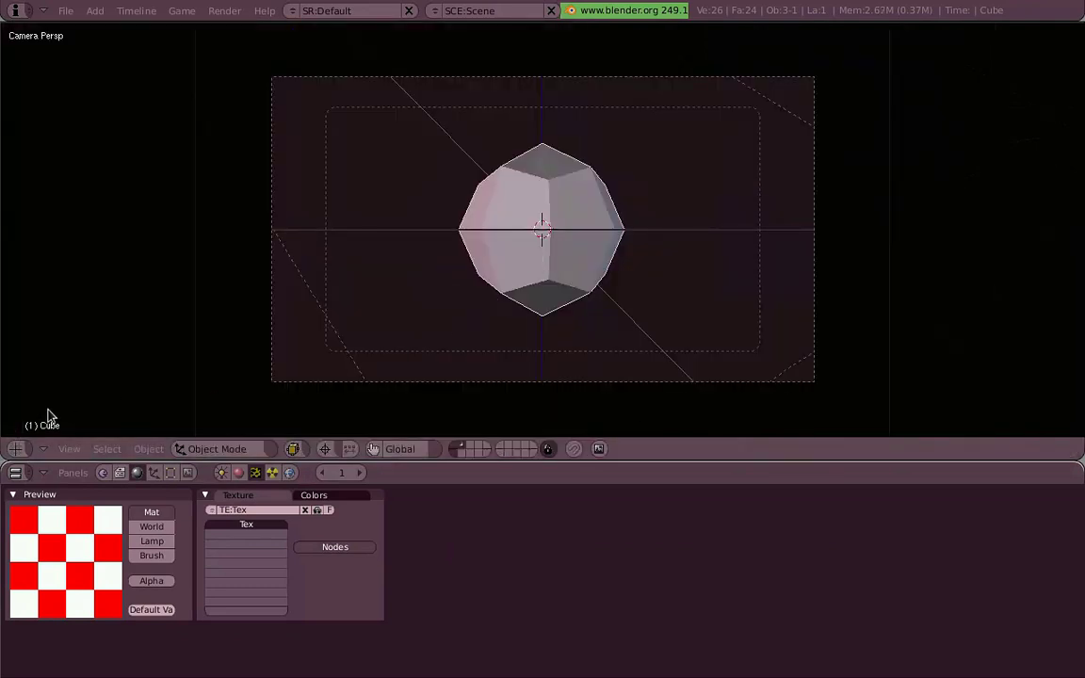
left_click(17, 448)
left_click(109, 226)
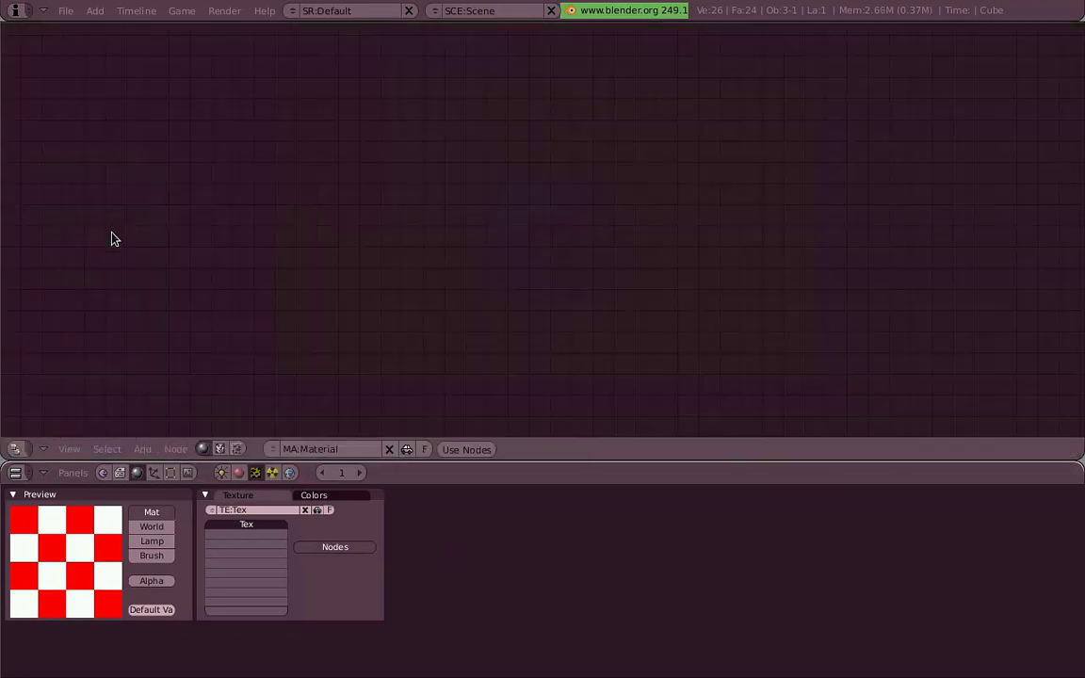
left_click(240, 451)
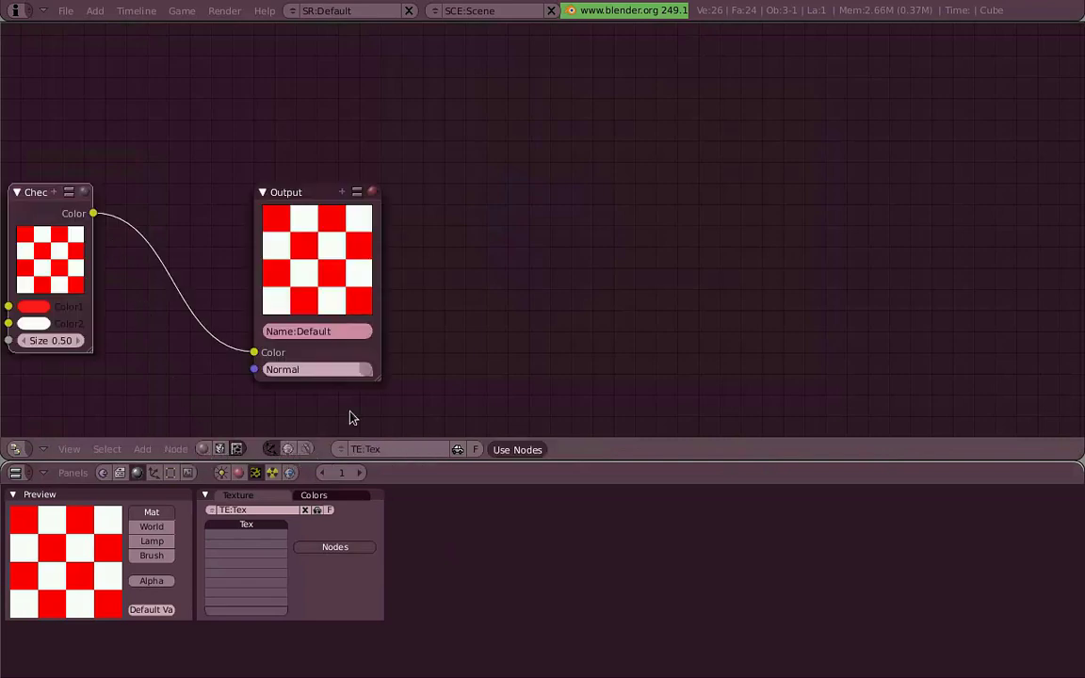
Step: Spread the Checker and Output nodes far apart and display the material's settings with its preview
middle_click_drag(391, 291, 800, 291)
left_click_drag(443, 272, 151, 145)
left_click_drag(704, 284, 822, 305)
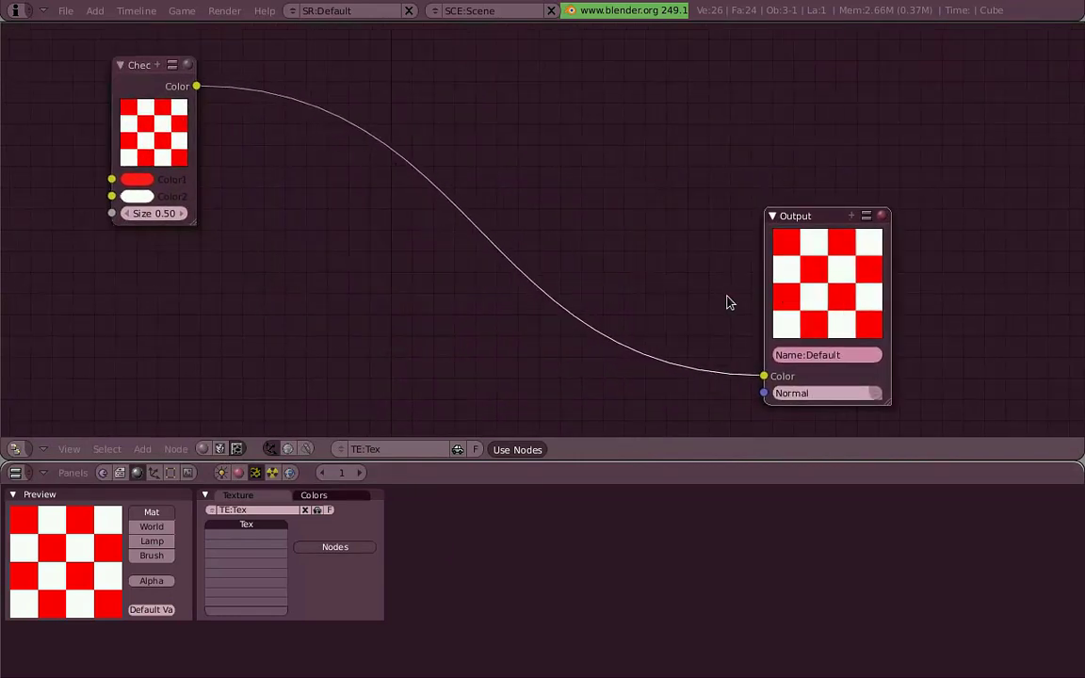
left_click_drag(179, 128, 186, 122)
left_click(817, 307)
left_click_drag(817, 314, 818, 310)
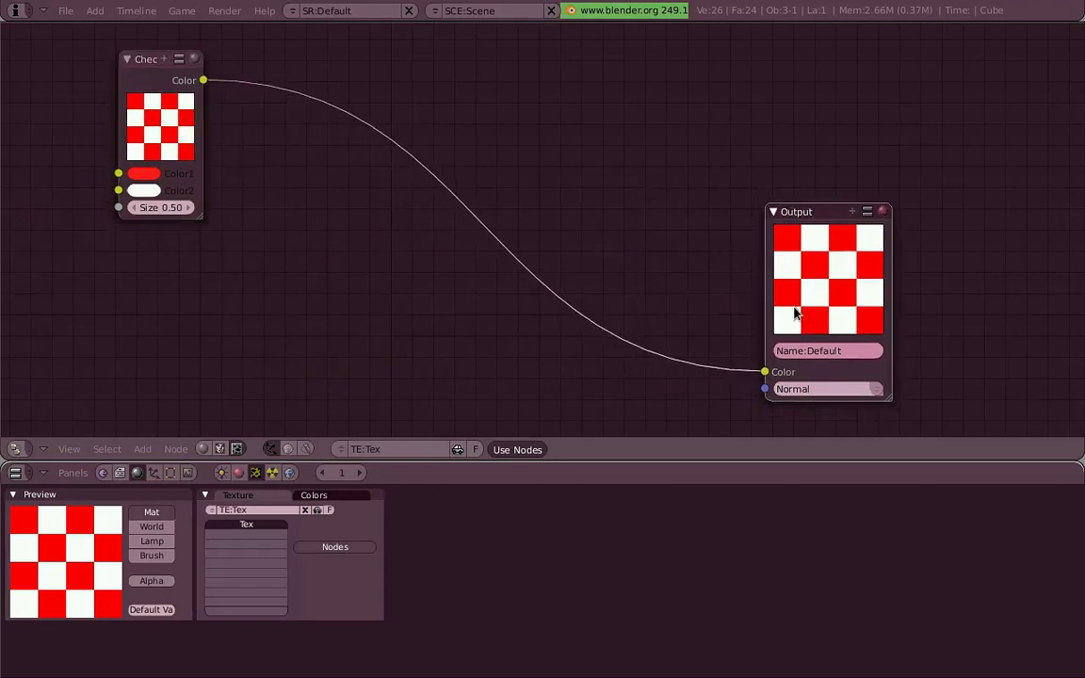
left_click(238, 473)
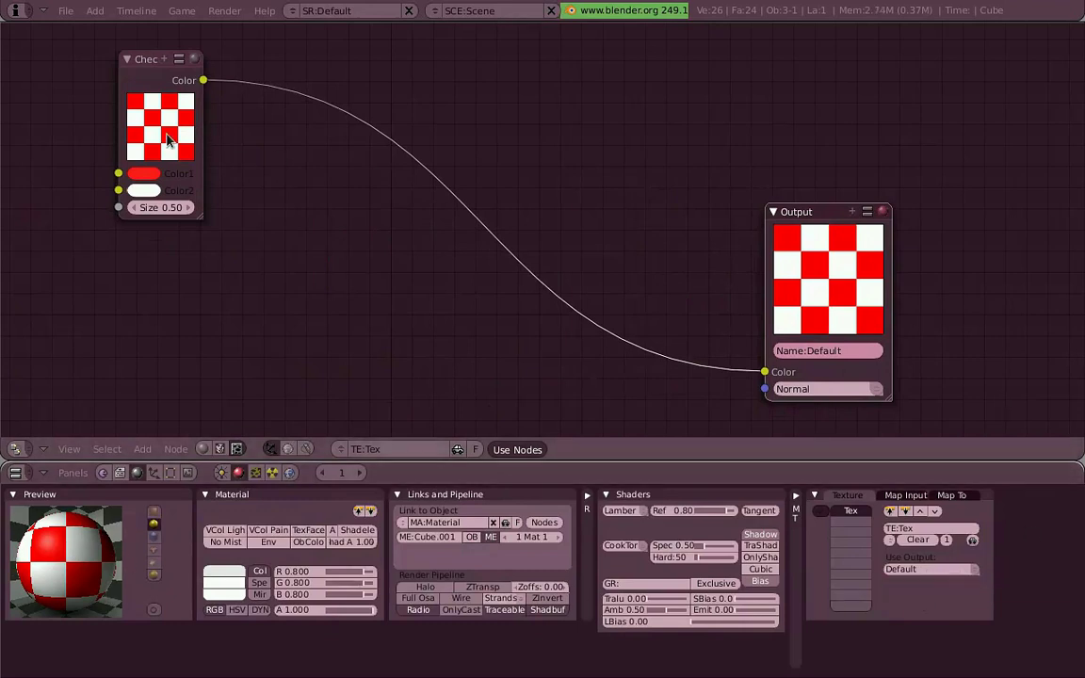
Step: Add a Voronoi texture node and place it between the Checker and Output nodes
key("space")
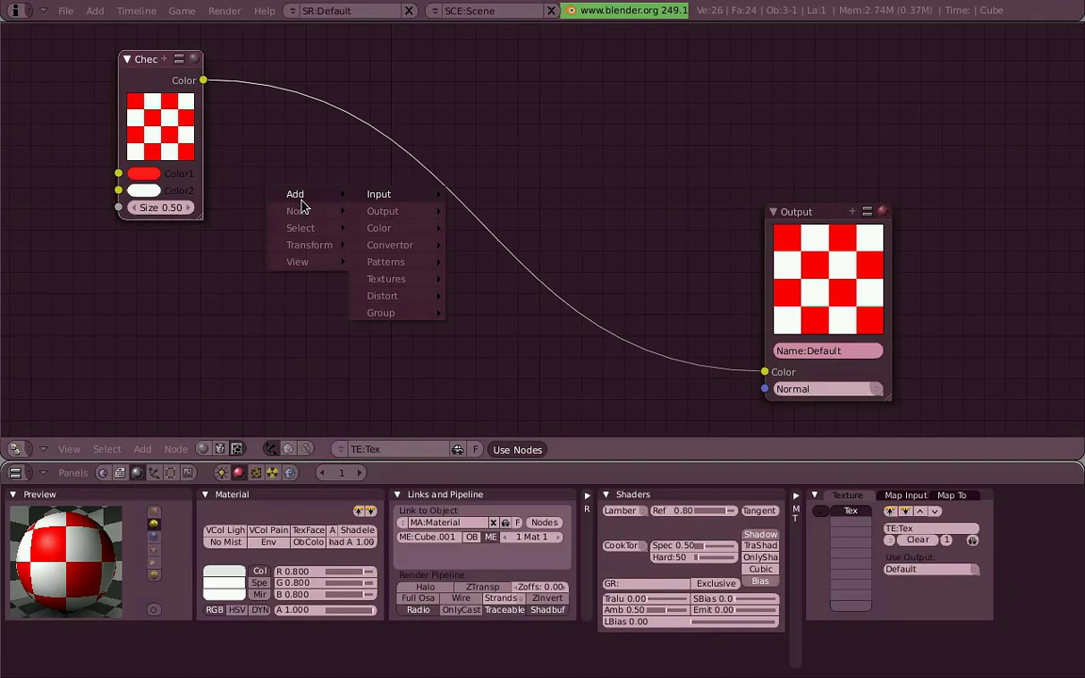
mouse_move(369, 200)
mouse_move(420, 220)
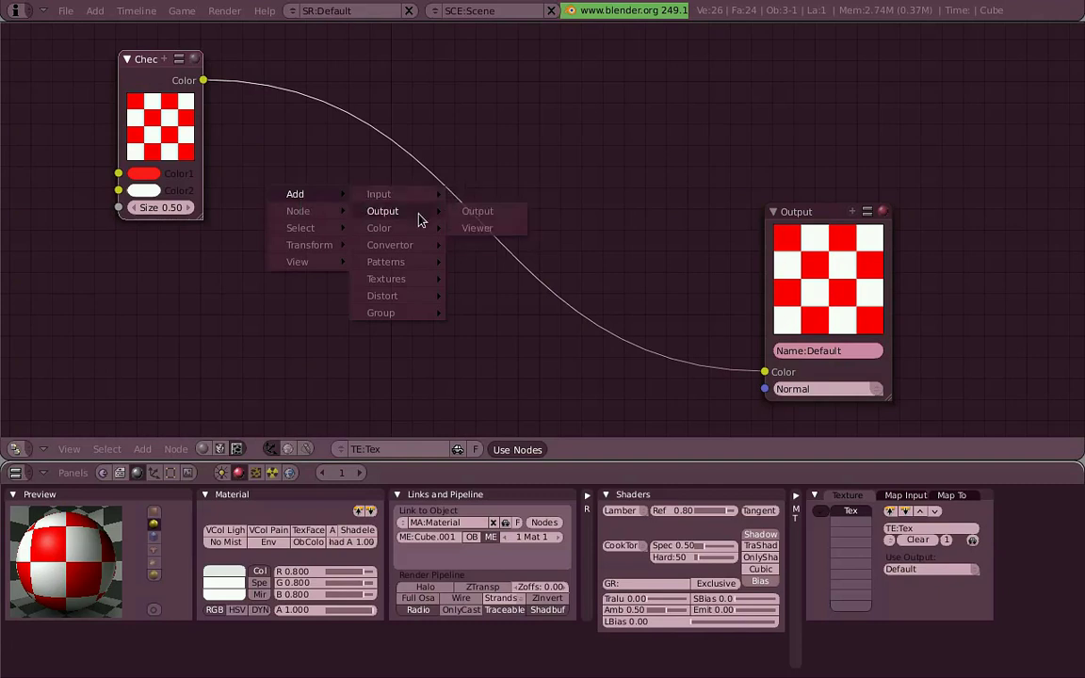
mouse_move(425, 254)
mouse_move(425, 282)
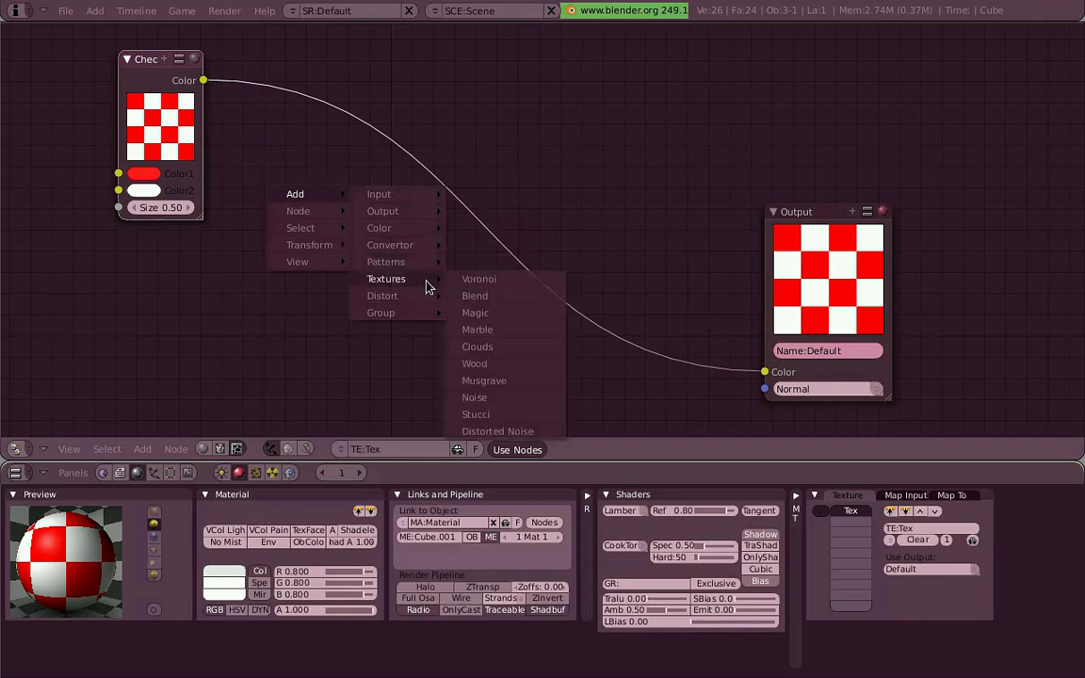
mouse_move(425, 303)
left_click(514, 288)
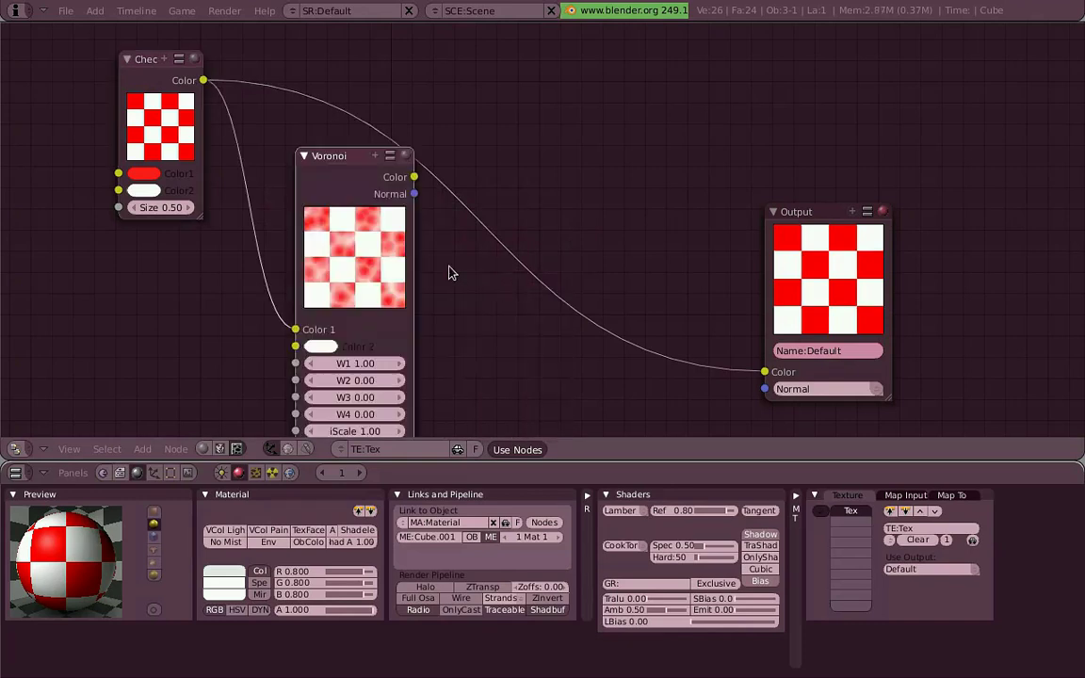
middle_click_drag(489, 206, 489, 224)
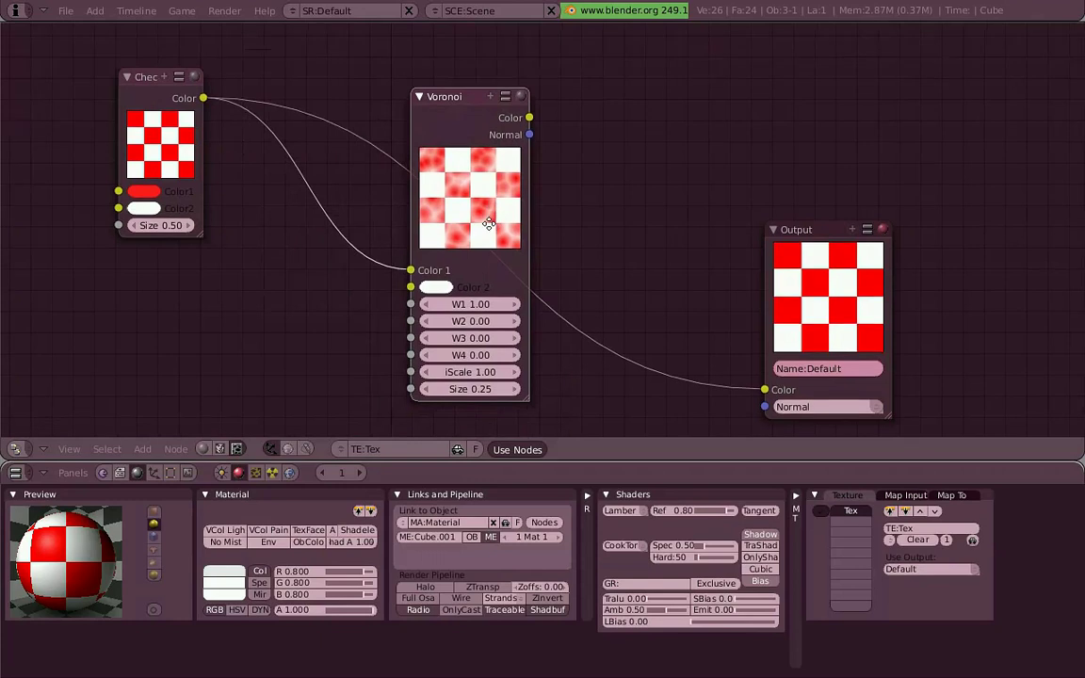
mouse_move(496, 201)
left_mouse_down()
mouse_move(485, 210)
mouse_move(499, 204)
left_mouse_up()
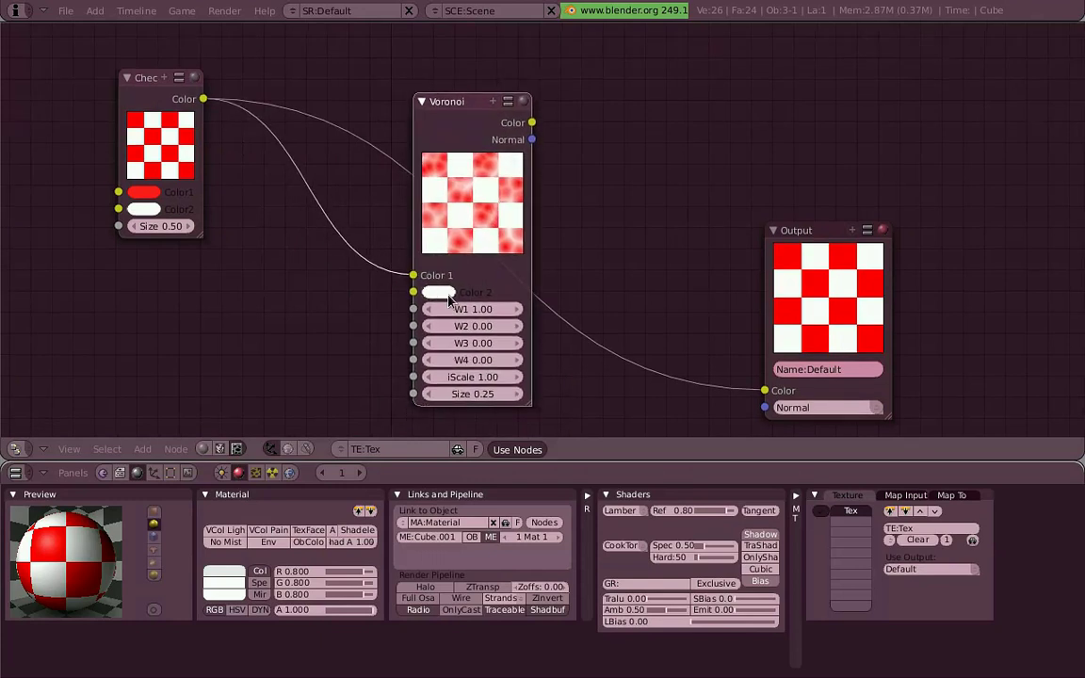
Step: Disconnect the Checker from the Voronoi node and set its Color 1 to white and Color 2 to black
left_click(449, 296)
left_click(429, 260)
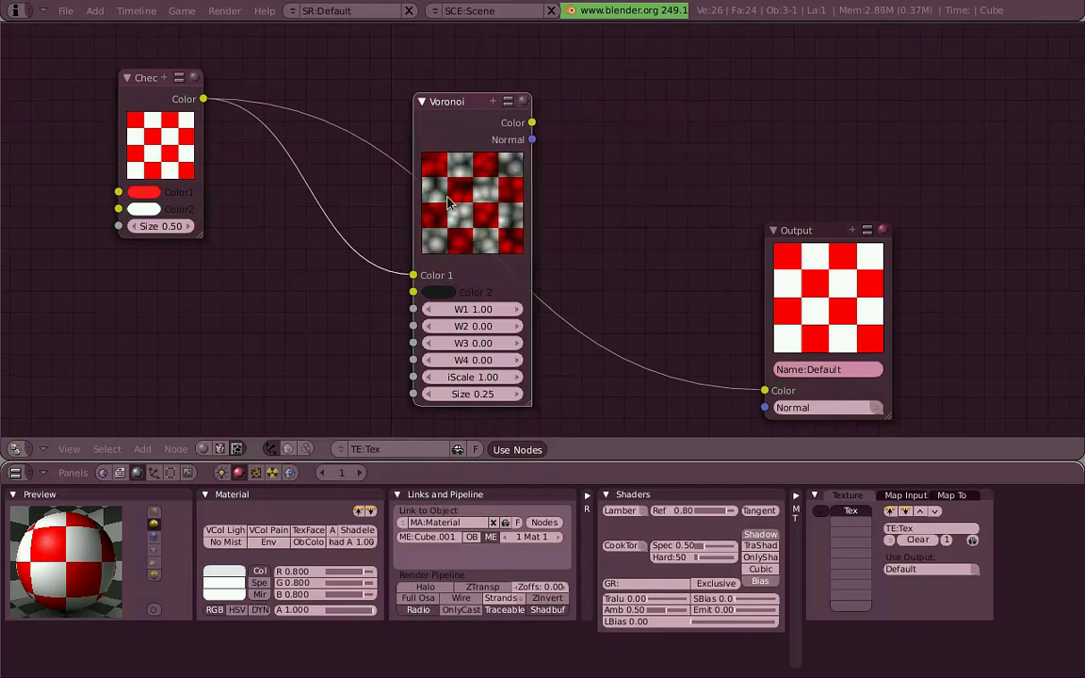
left_click_drag(412, 275, 383, 285)
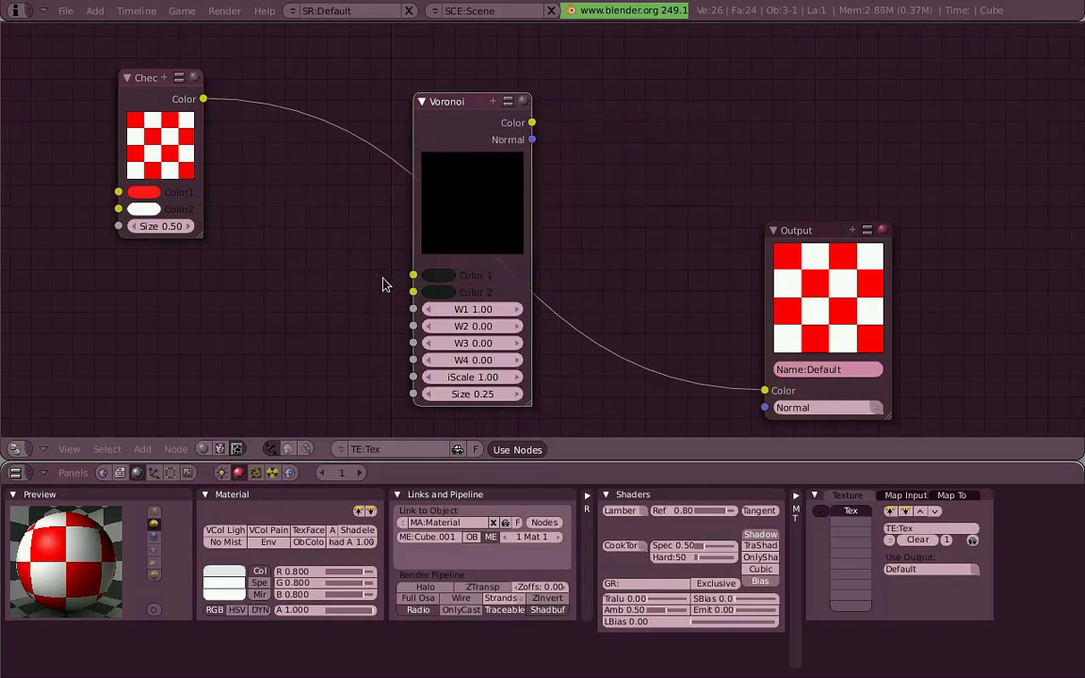
left_click(447, 278)
left_click_drag(650, 257, 687, 342)
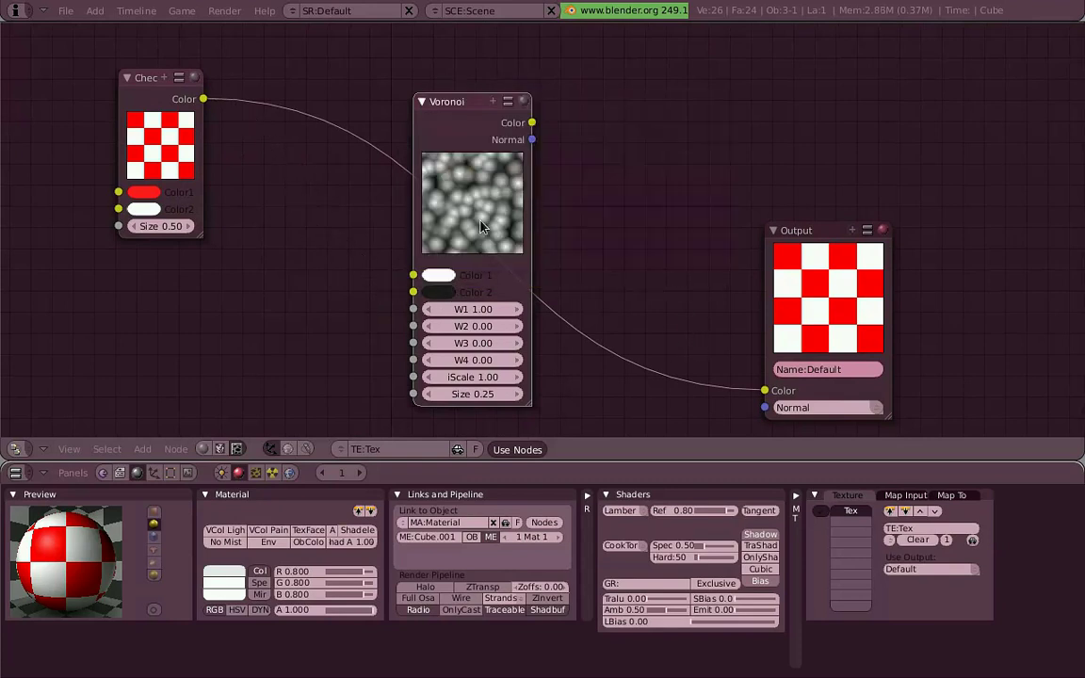
Step: Move the Voronoi node directly beneath the Checker node
scroll(482, 222, "down", 2)
left_click_drag(516, 226, 306, 289)
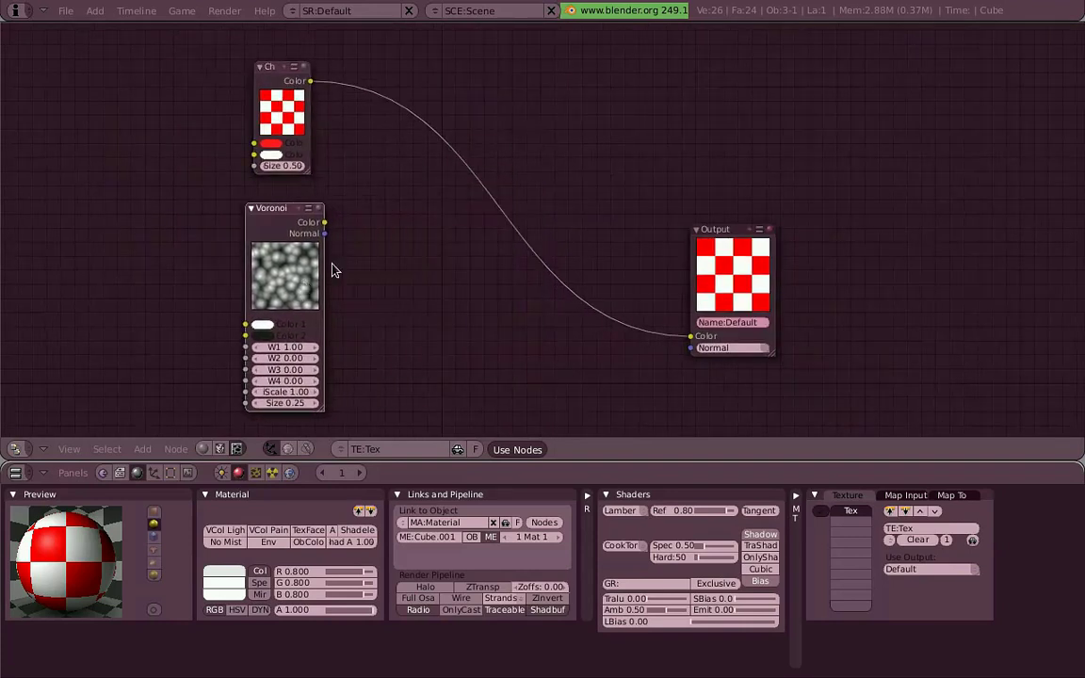
Step: Add a Mix node combining the Checker and Voronoi colors and link its result to the Output node's Color
key("space")
mouse_move(527, 194)
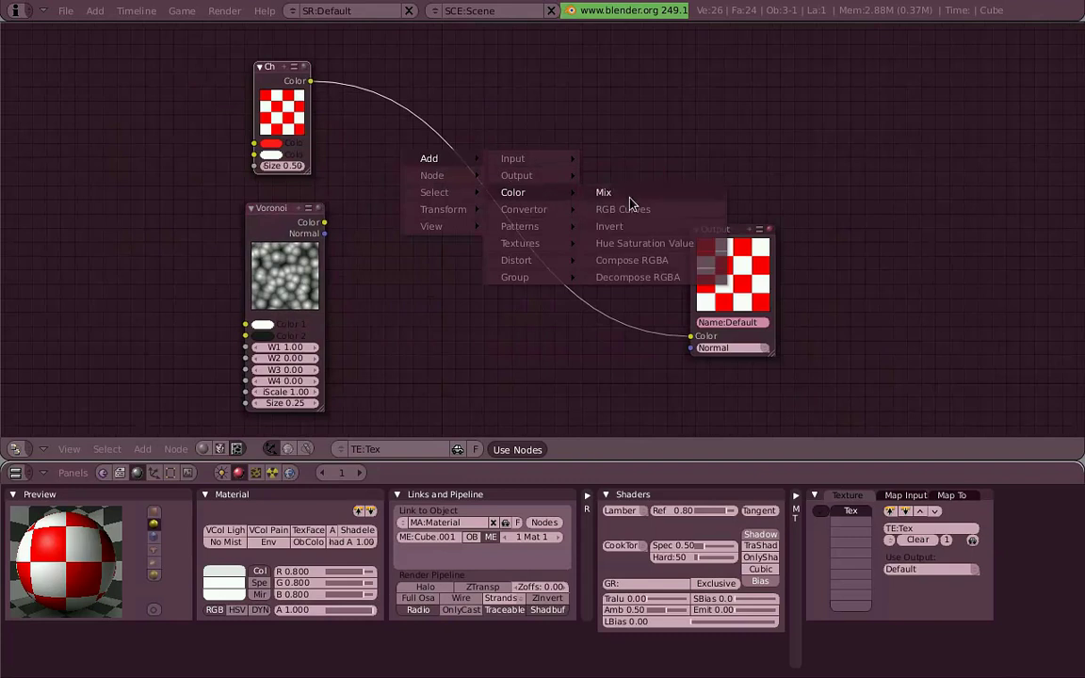
left_click(697, 199)
left_click_drag(324, 222, 436, 207)
left_click_drag(485, 148, 691, 336)
Step: Enlarge the Output node, move it upward, and widen the Mix node
left_click_drag(773, 354, 800, 381)
left_click_drag(774, 313, 759, 174)
left_click_drag(476, 200, 520, 207)
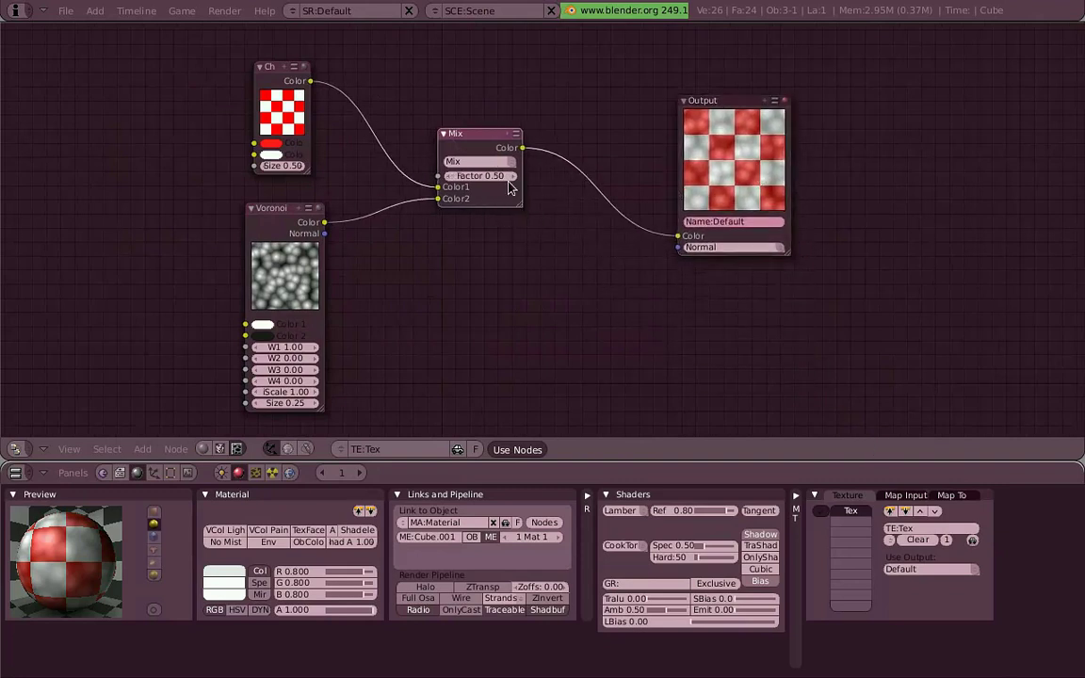
Step: Set the Mix node's blend mode to Multiply with a factor of 1.00
left_click(452, 161)
left_click(454, 176)
left_click(452, 161)
left_click(494, 191)
left_click_drag(501, 179, 561, 200)
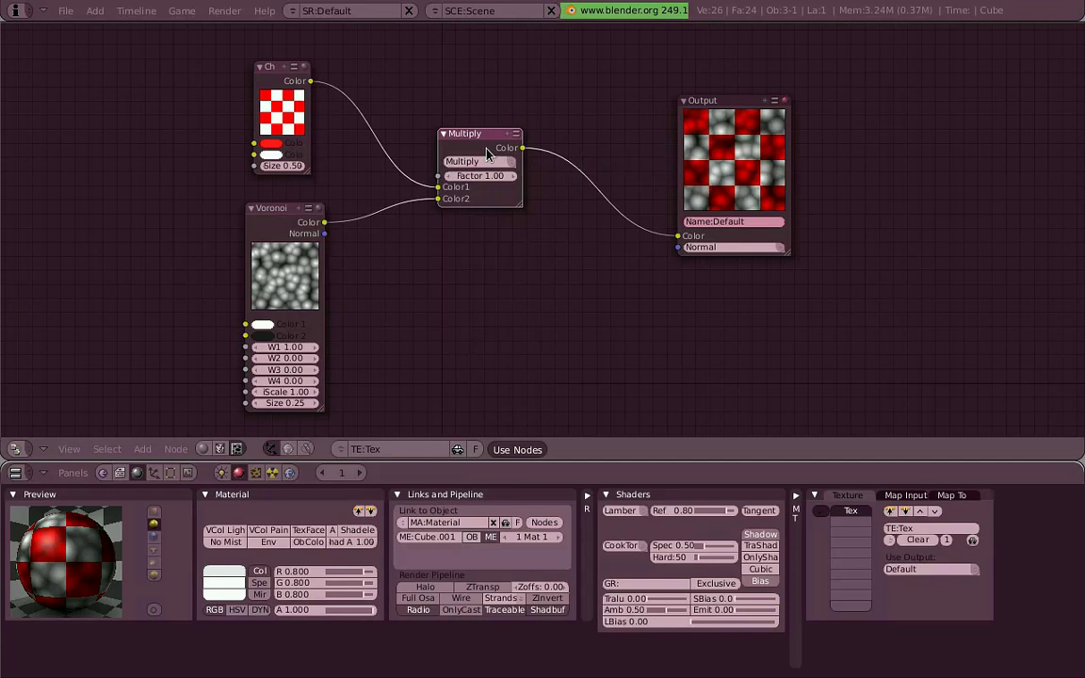
Step: Move the Multiply node closer to the Output node and enlarge the Checker node above the Voronoi node
left_click_drag(483, 151, 579, 153)
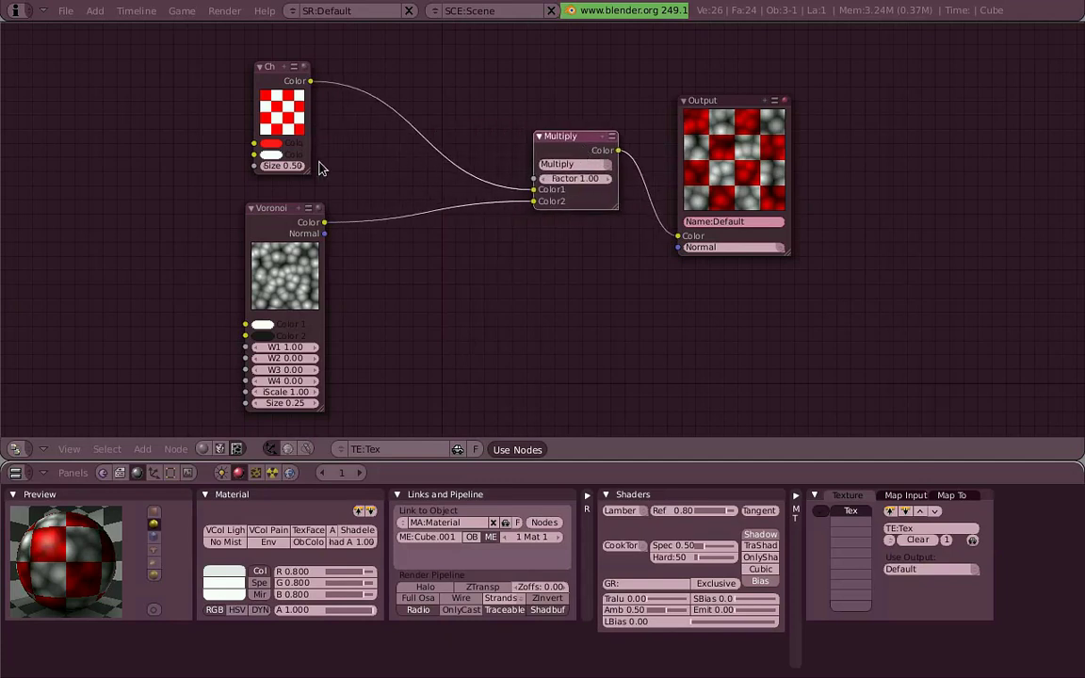
left_click_drag(311, 172, 336, 186)
left_click_drag(305, 131, 298, 120)
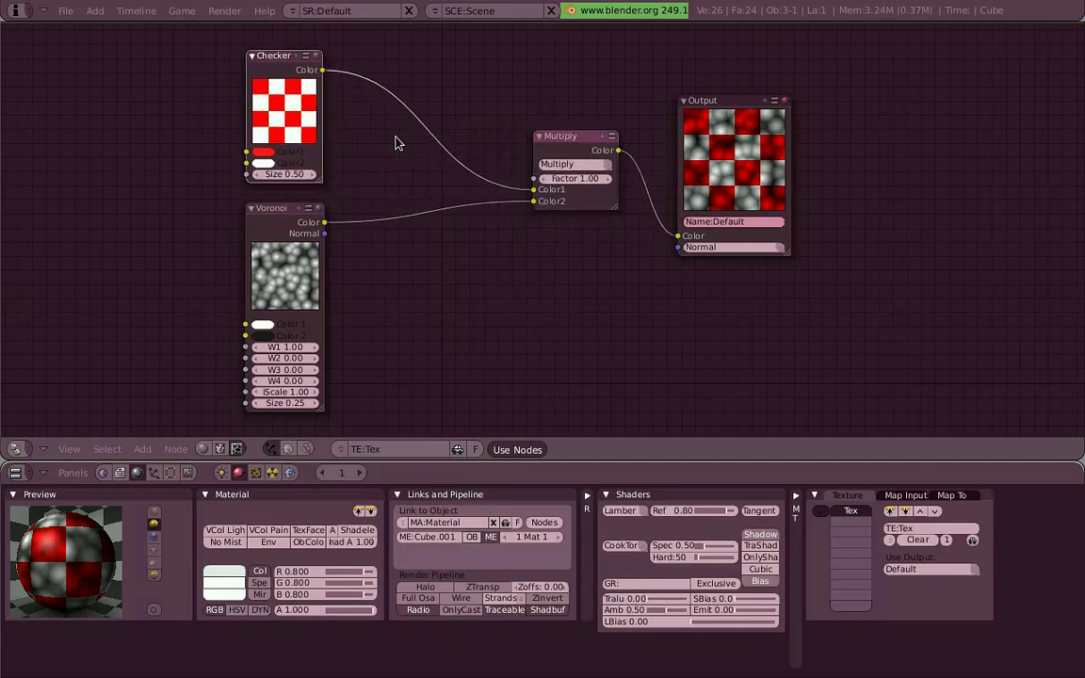
Step: Delete the Multiply node
left_click(576, 156)
key("x")
Step: Add a Rotate distort node fed by the Checker and link its color to the Output node's Color
key("space")
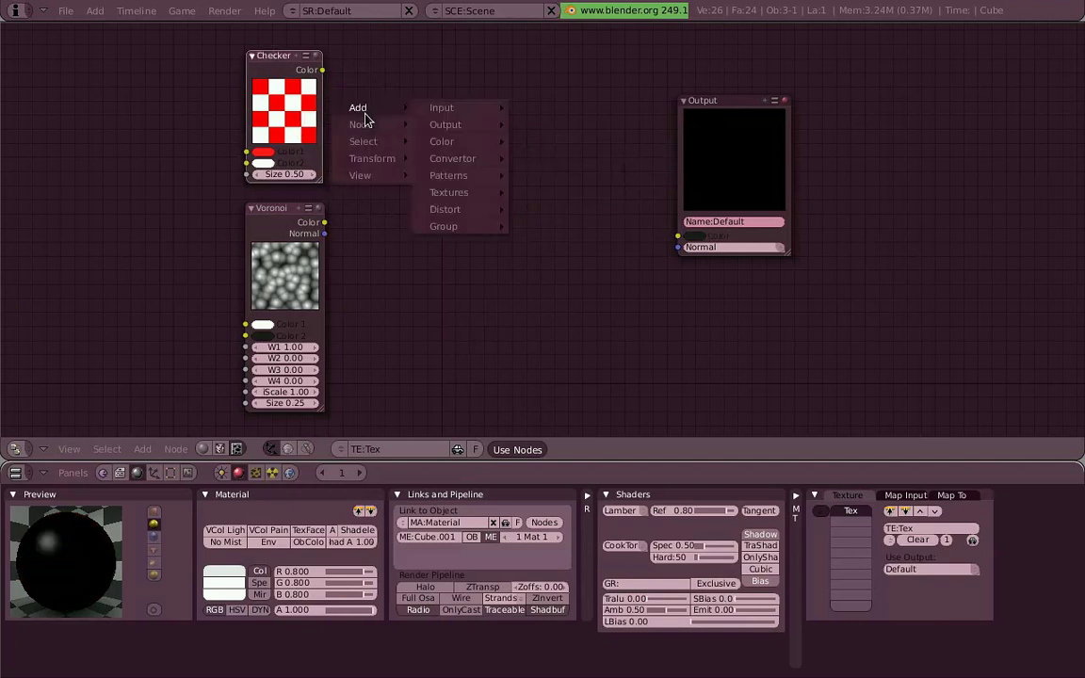
mouse_move(460, 211)
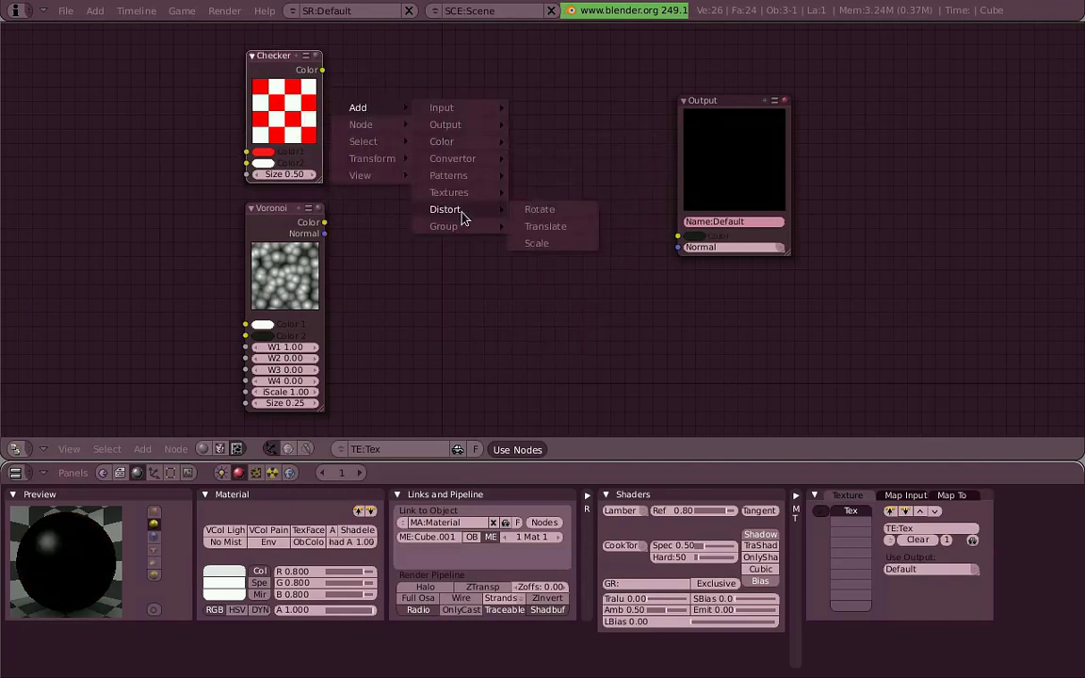
left_click(590, 209)
left_click(455, 152)
left_click_drag(462, 116, 678, 236)
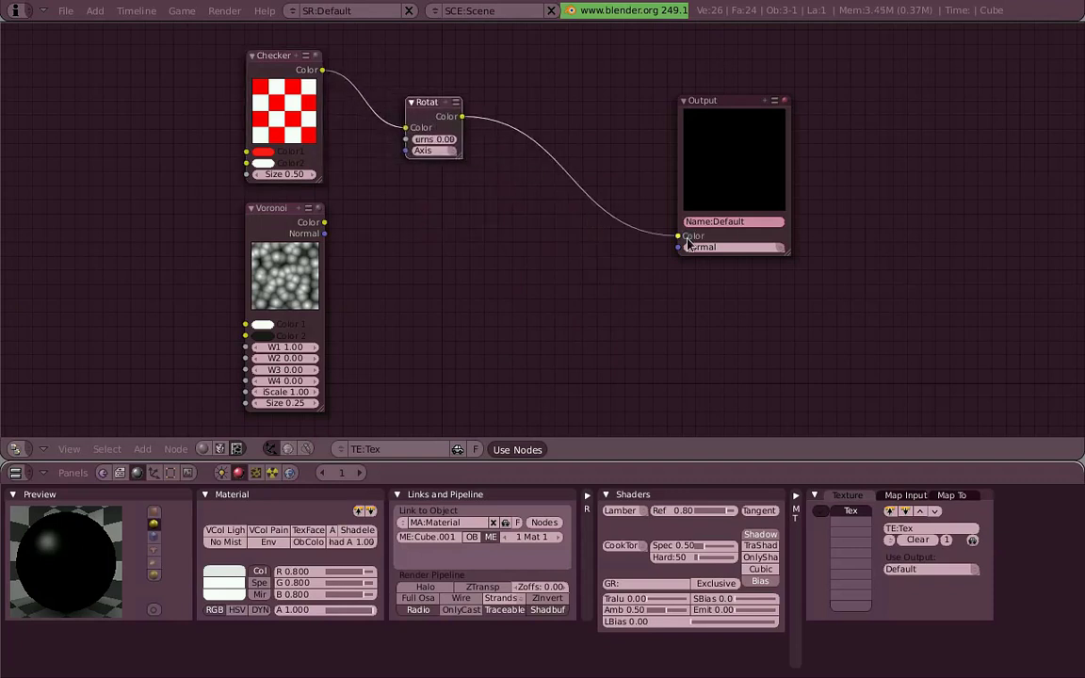
Step: Set the Rotate node's turns to 0.15 and move the node closer to the Checker node
left_click(458, 143)
left_click(458, 142)
left_click(457, 143)
left_click(458, 142)
left_click(445, 142, "shift")
type(".15")
key("Return")
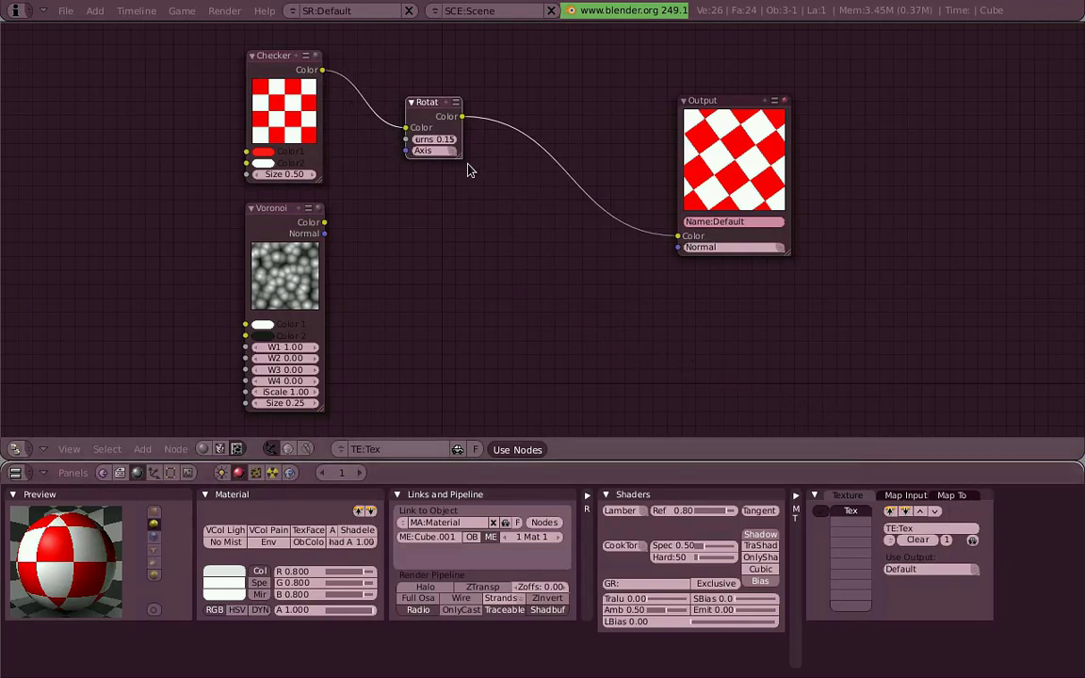
left_click_drag(435, 117, 395, 109)
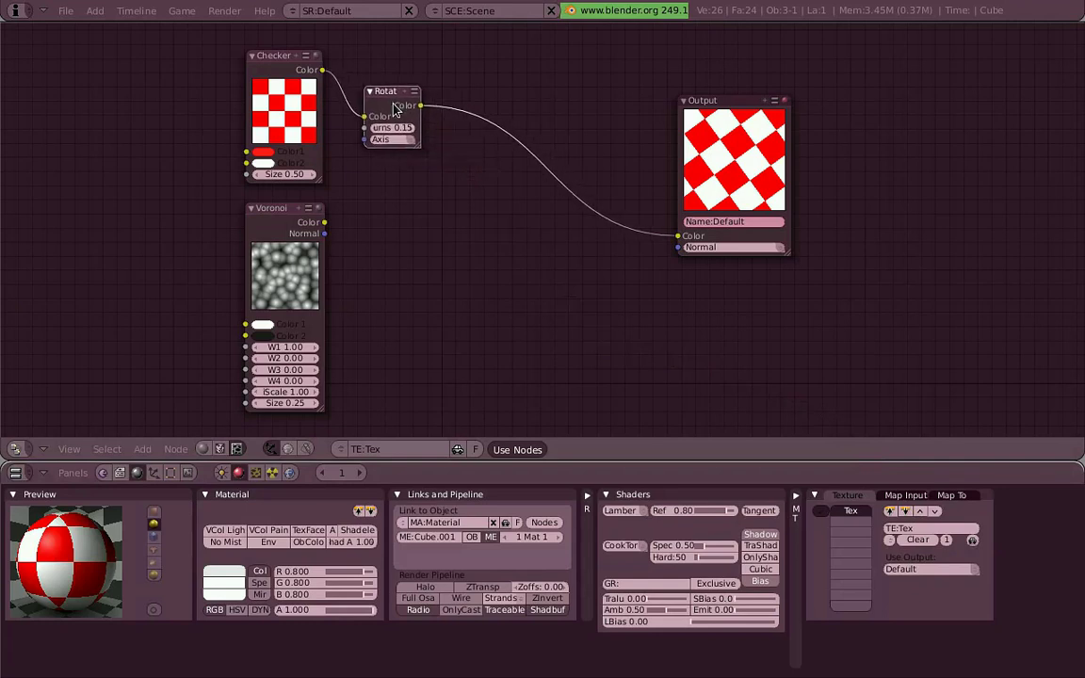
Step: Add a Translate distort node fed by the Rotate node's color and place it between the Rotate and Output nodes
key("space")
mouse_move(507, 113)
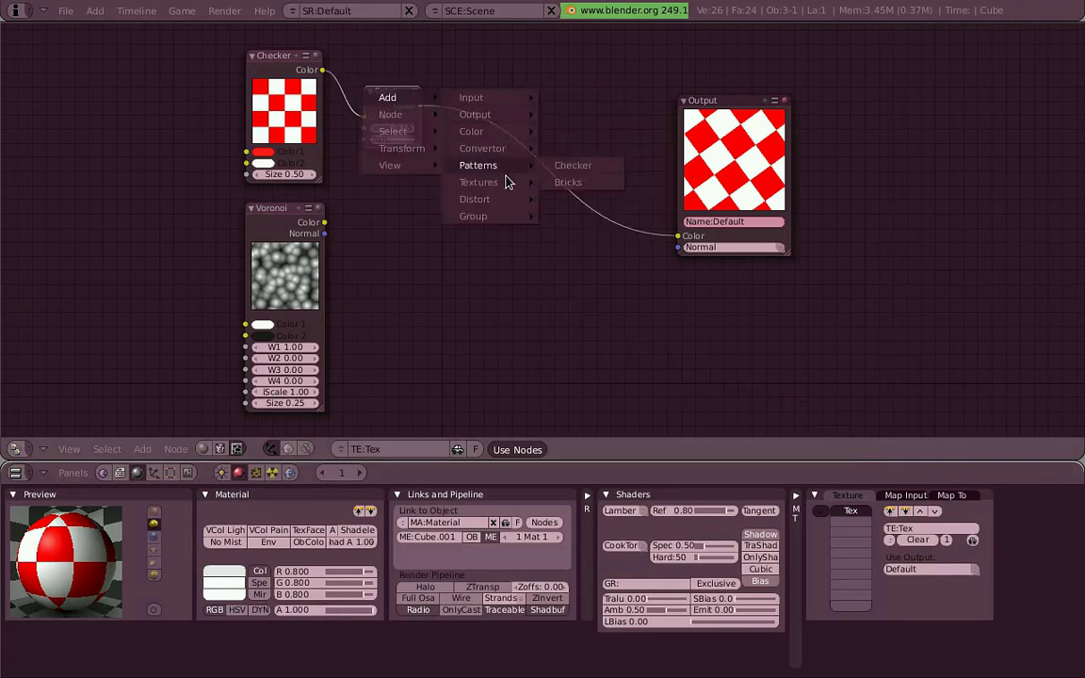
mouse_move(496, 202)
left_click(596, 223)
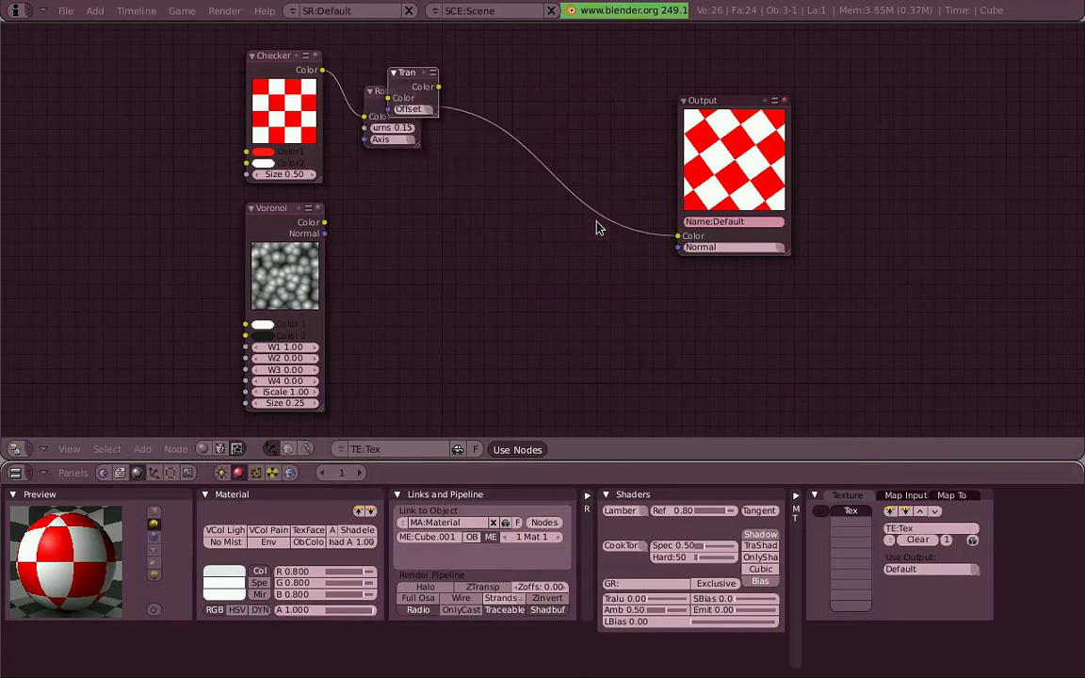
left_click_drag(424, 95, 555, 189)
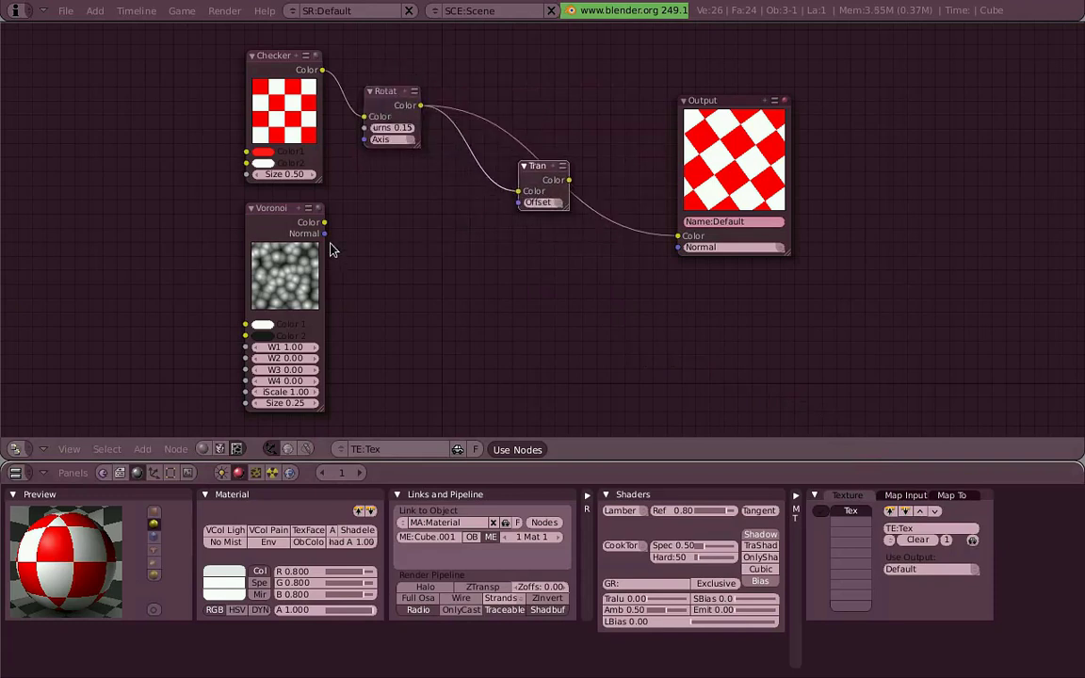
Step: Link the Voronoi color to the Translate node's Offset and the Translate color to the Output node's Color
left_click_drag(324, 223, 518, 202)
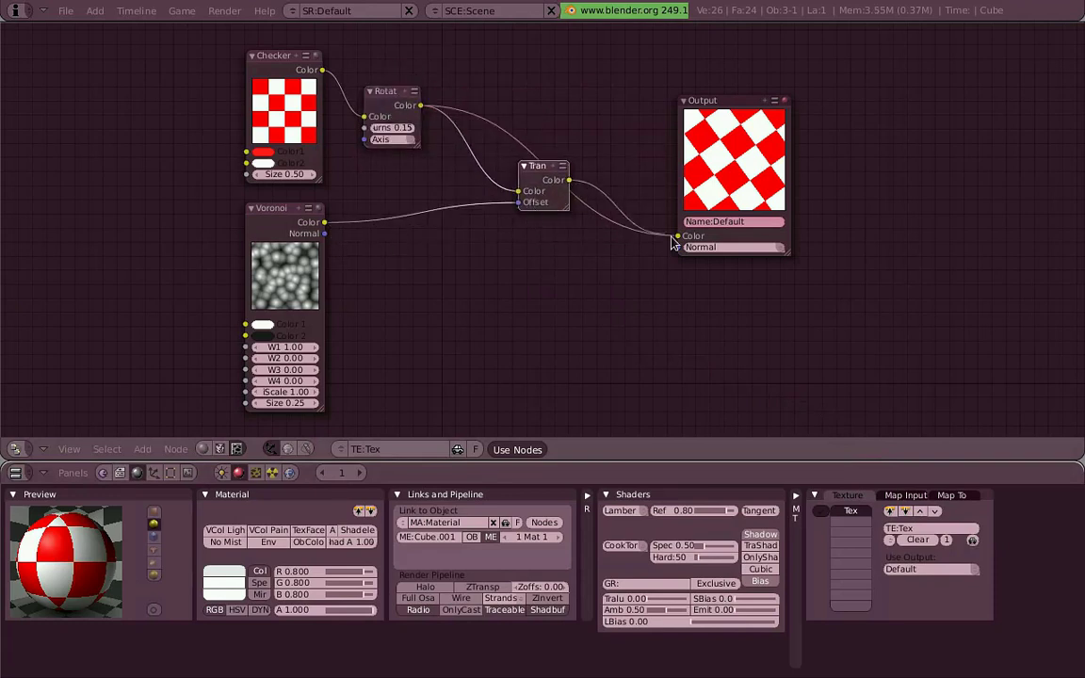
left_click_drag(678, 238, 679, 237)
left_click_drag(757, 198, 779, 201)
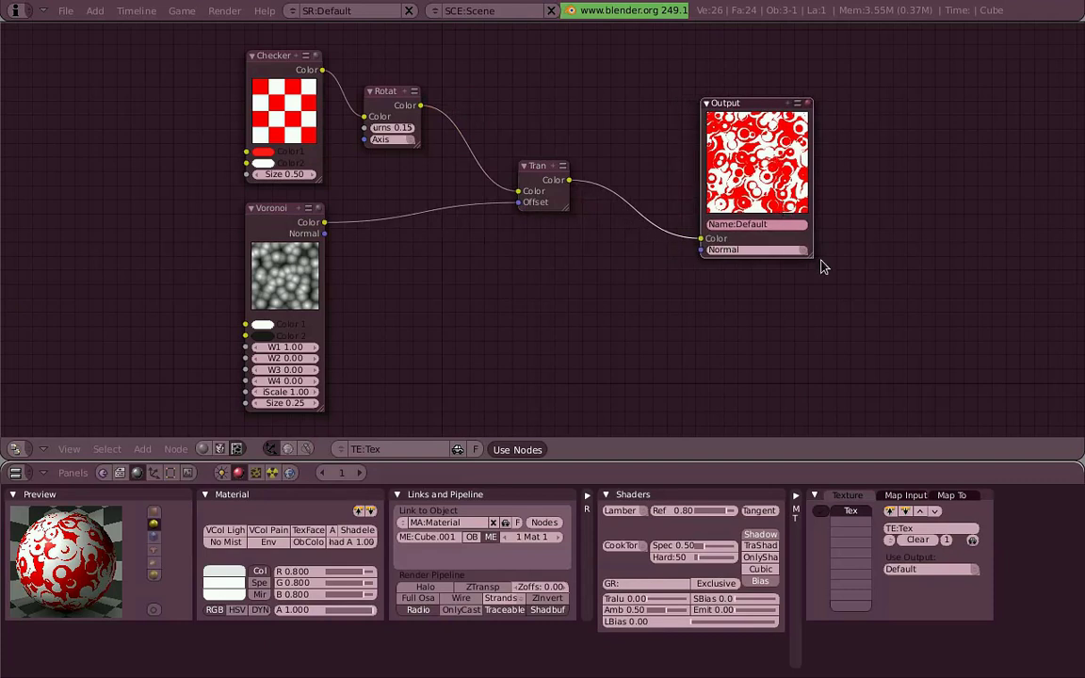
Step: Shift the Output node slightly and move the Translate node closer to the Rotate node
scroll(840, 259, "up", 1)
left_click_drag(850, 203, 863, 198)
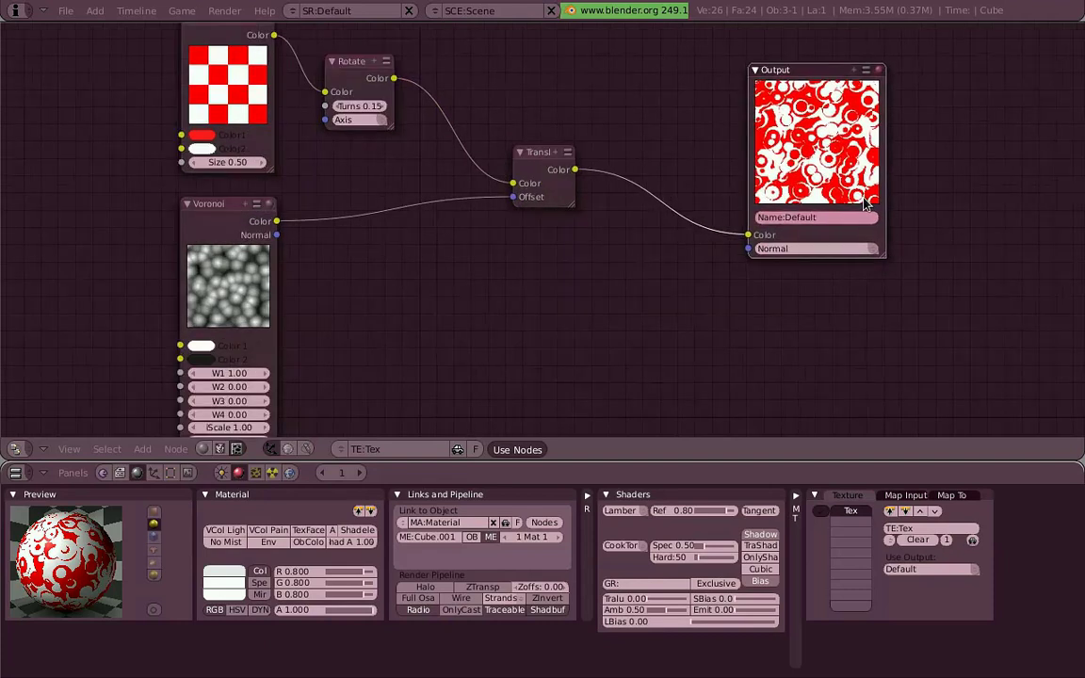
left_click_drag(544, 173, 473, 149)
Step: Try the Voronoi node with W2 at 0.45, W3 at -0.28, W4 at 1.02 and iScale at 1.64
middle_click_drag(248, 428, 259, 412)
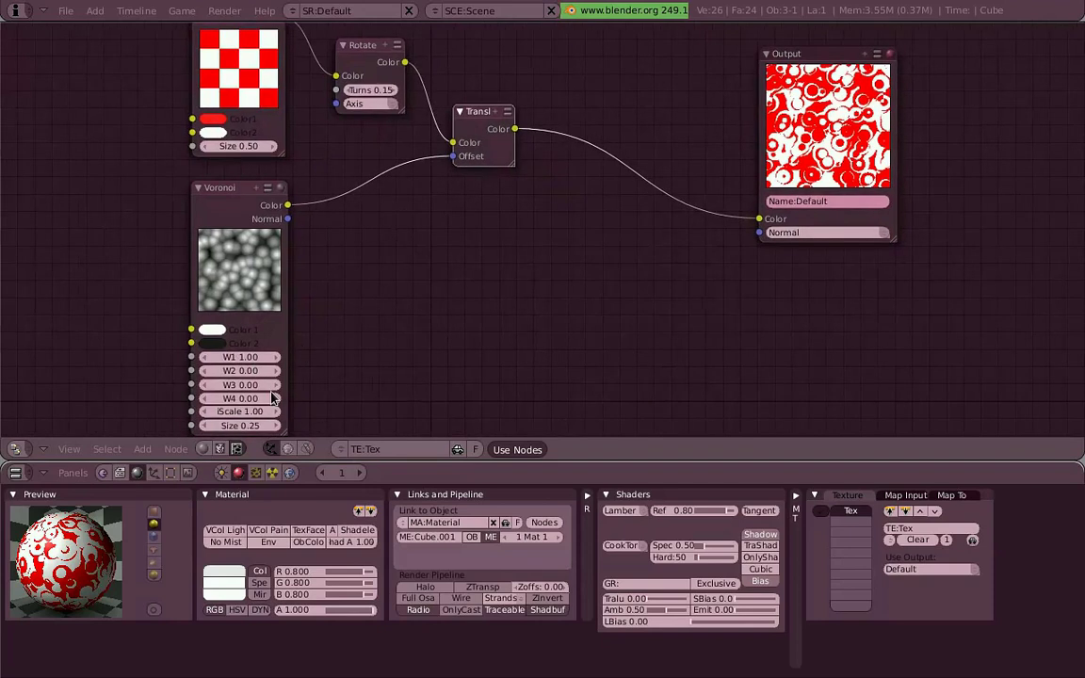
left_click_drag(269, 385, 326, 401)
left_click_drag(251, 404, 322, 370)
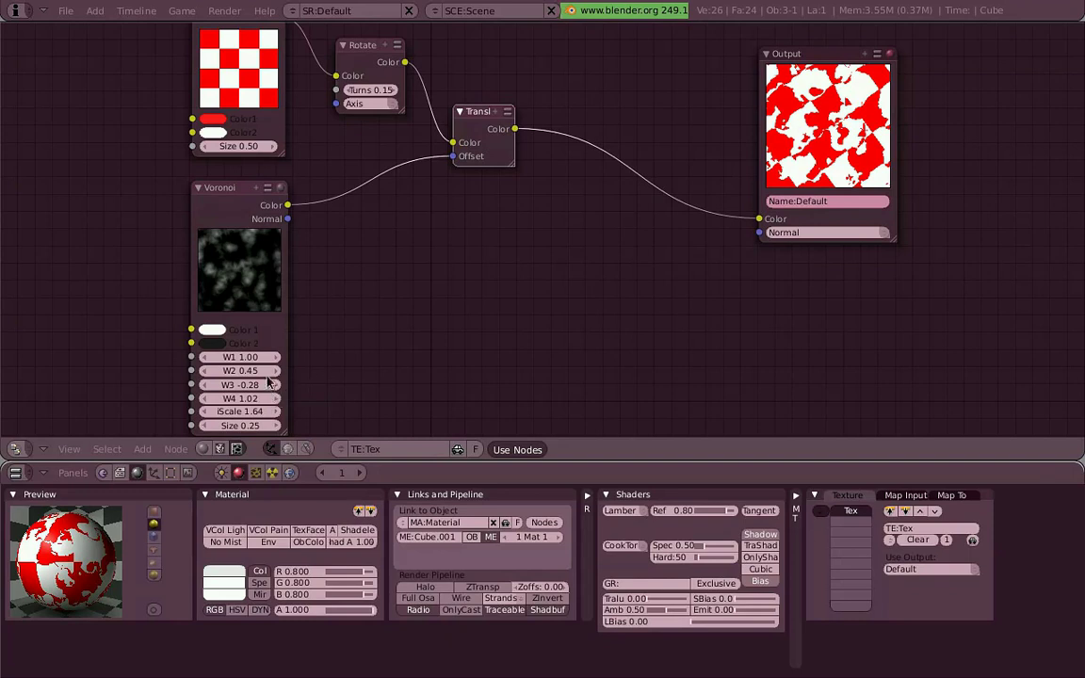
Step: Copy the Voronoi node's W1 value of 1.00 to W2 and W3, and set W4 to -0.44 and iScale to 1.00
key("ctrl+c")
key("ctrl+v")
key("ctrl+v")
key("ctrl+v")
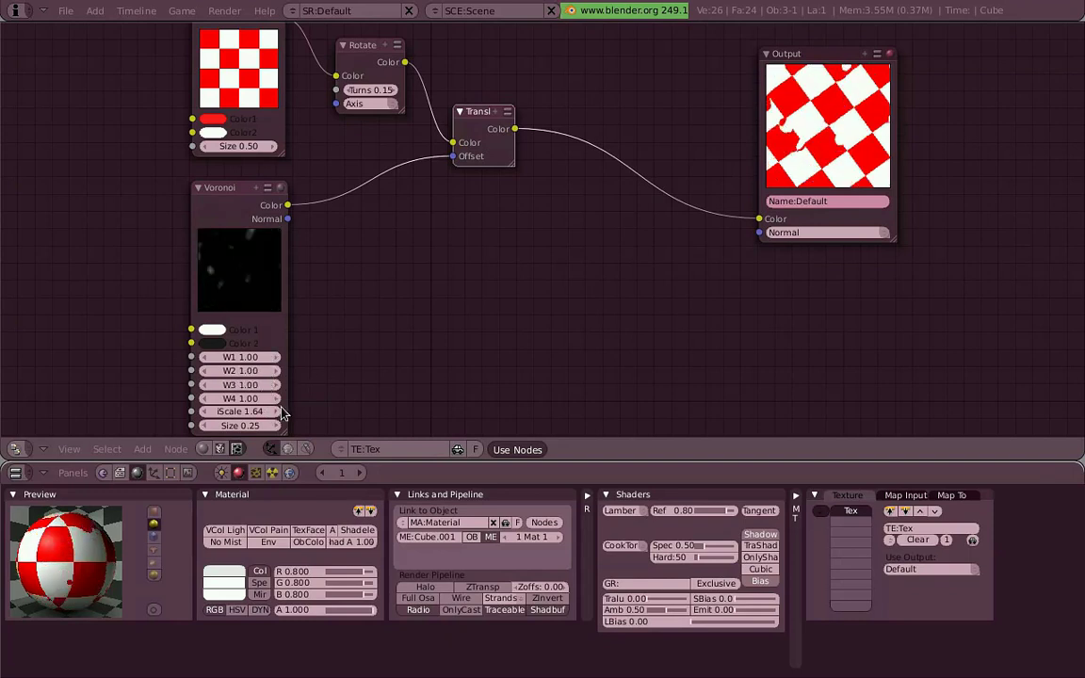
left_click_drag(250, 399, 188, 405)
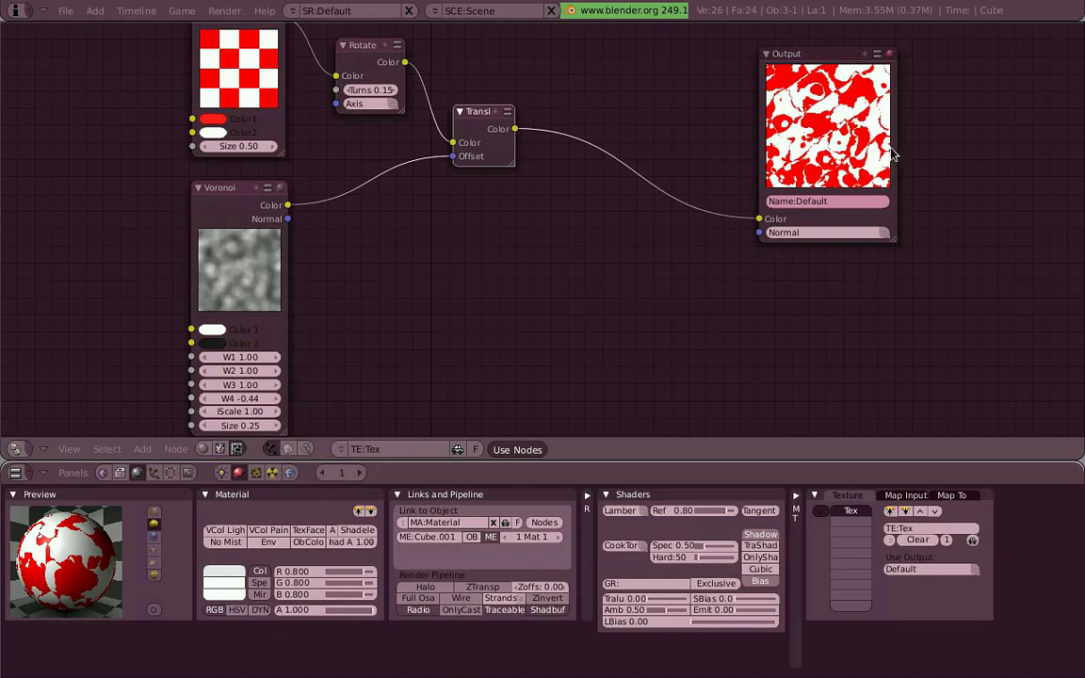
Step: Detach the Map To settings into their own panel beside Texture and rename the texture Noddy
mouse_move(245, 283)
left_mouse_down()
mouse_move(234, 286)
mouse_move(249, 292)
left_mouse_up()
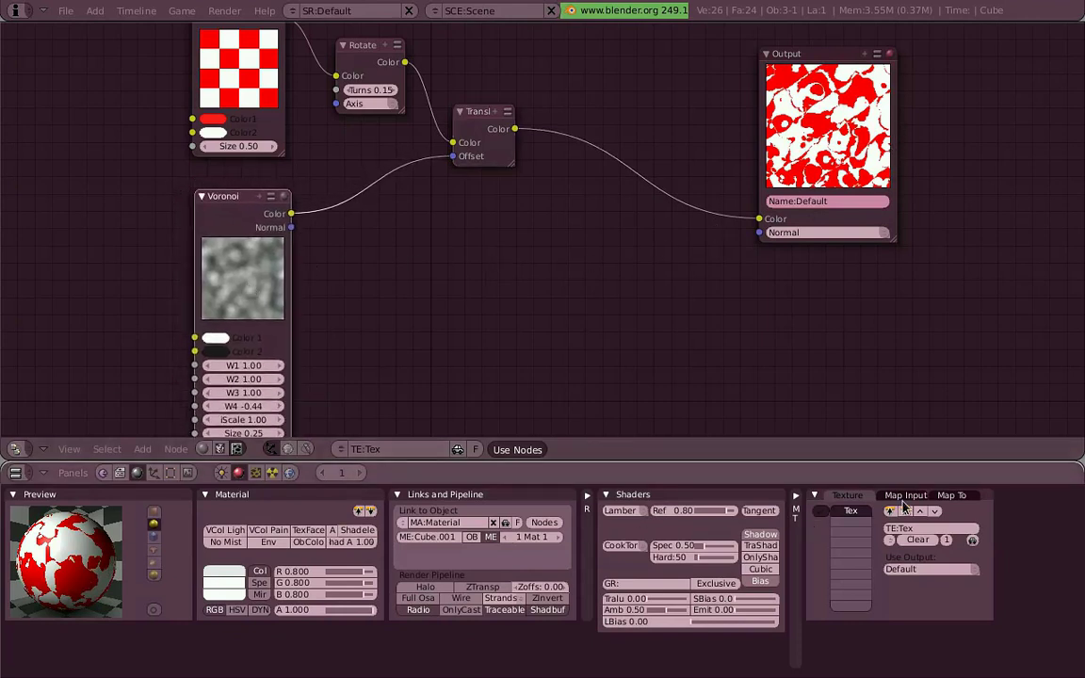
left_click(611, 498)
left_click(777, 496)
left_click_drag(782, 497, 937, 499)
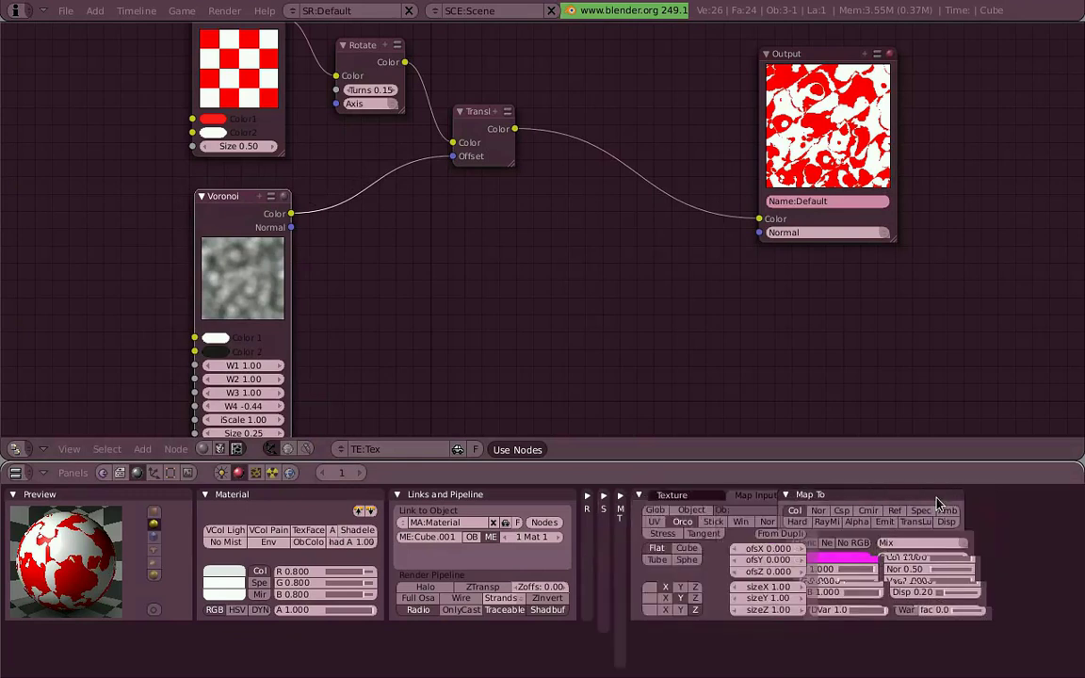
left_click(710, 499)
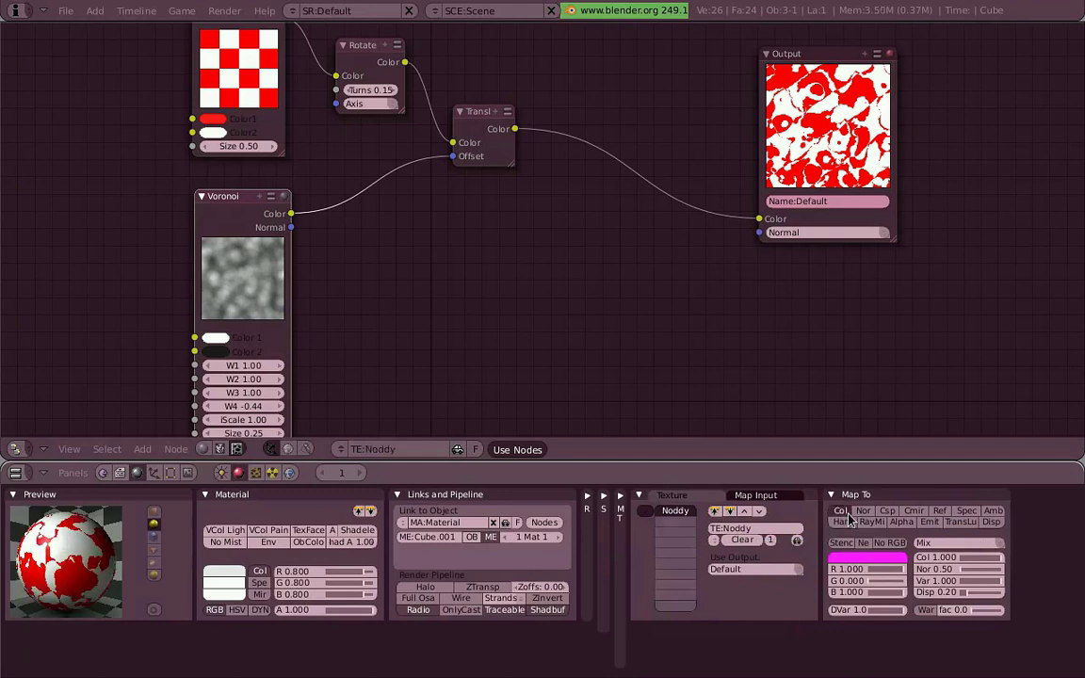
Step: Try a different shade for the Checker node's Color1 and restore the bright red
scroll(653, 347, "down", 3)
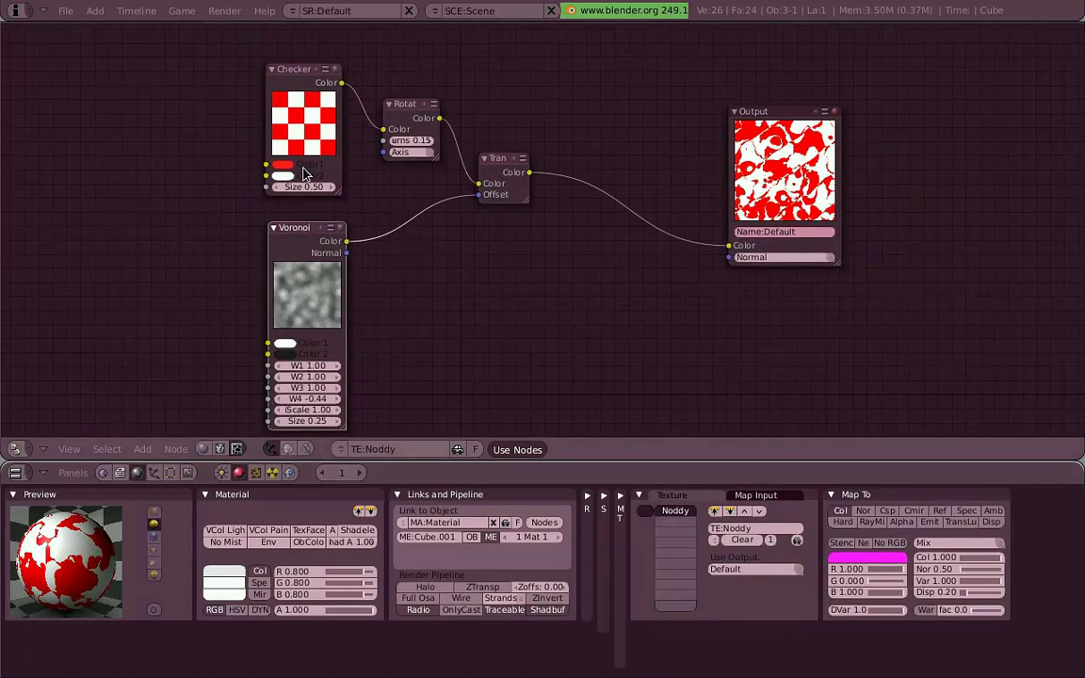
left_click(293, 166)
left_click_drag(332, 137, 461, 3)
left_click(293, 167)
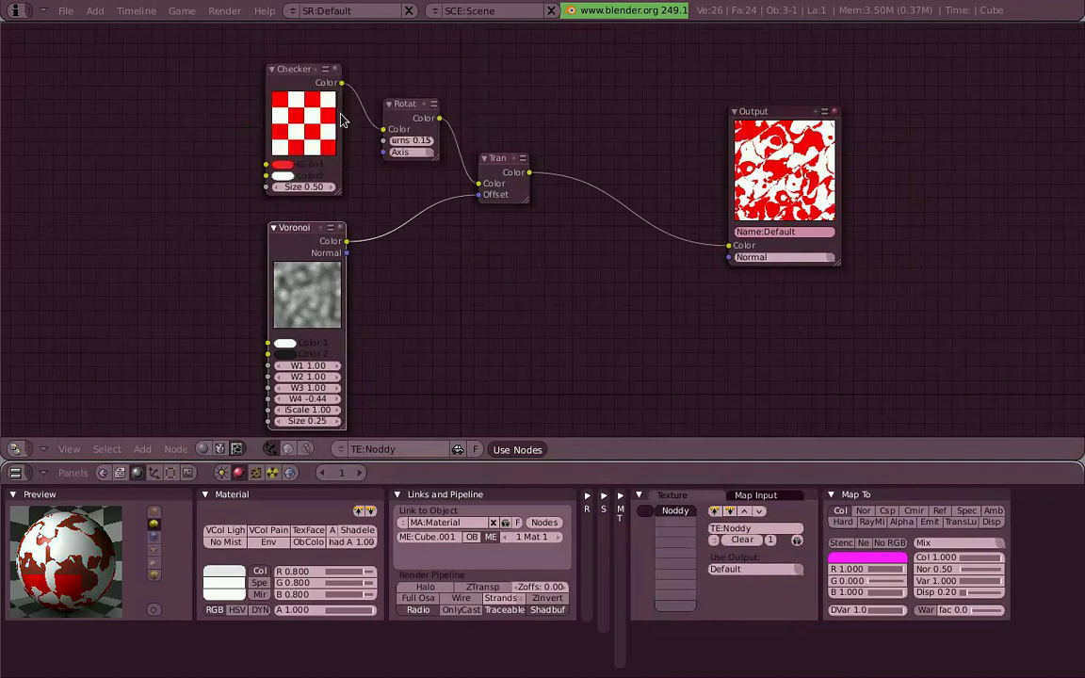
Step: Add a Hue Saturation Value node after the Translate node, link it to the Output node's Color and move Output aside
left_click(502, 170)
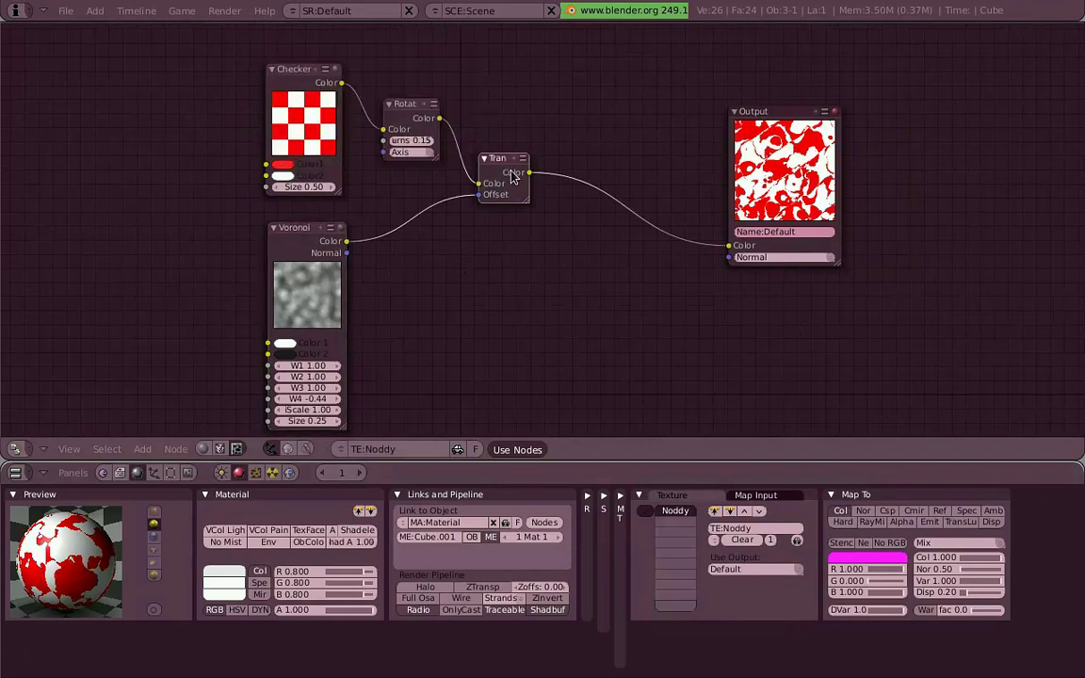
key("space")
mouse_move(624, 206)
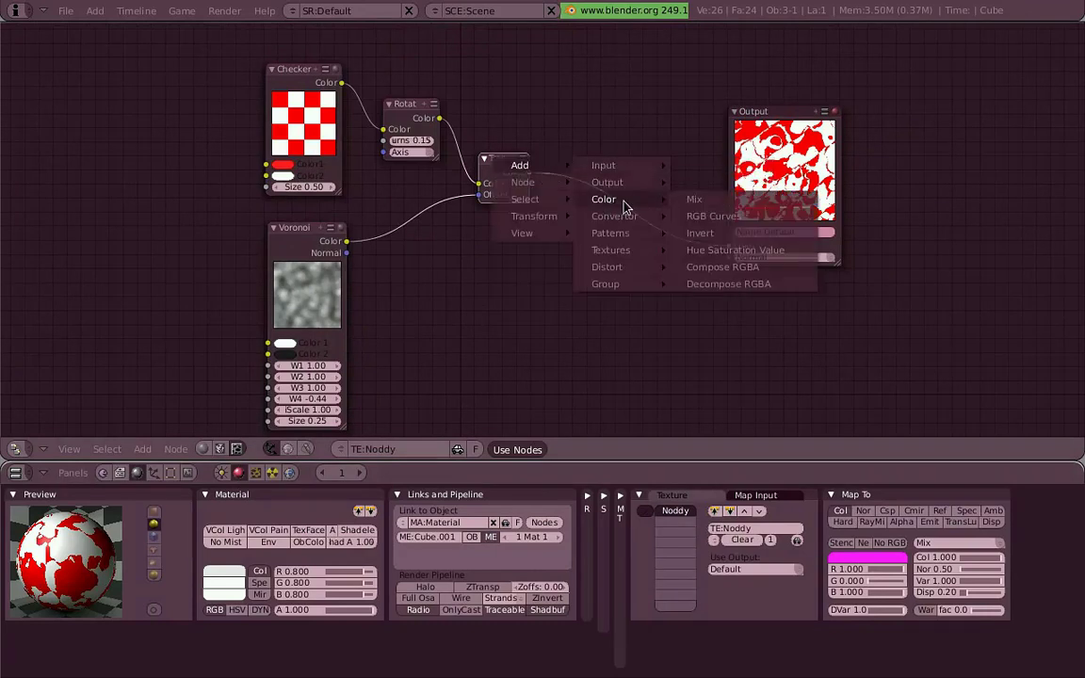
left_click(807, 253)
left_click_drag(787, 184, 864, 176)
left_click_drag(597, 156, 810, 240)
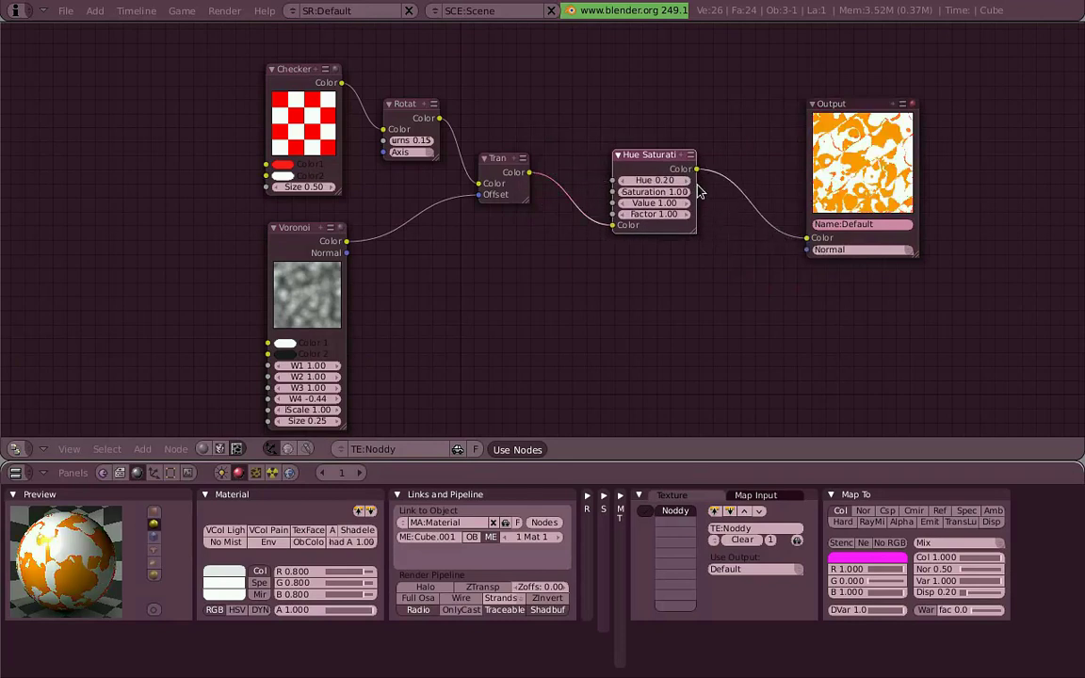
Step: Set the Hue Saturation Value node's hue to 0.50, saturation to 0.58 and factor to 0.75
left_click(697, 186)
left_click(697, 185)
left_click_drag(690, 197, 493, 214)
left_click(695, 183)
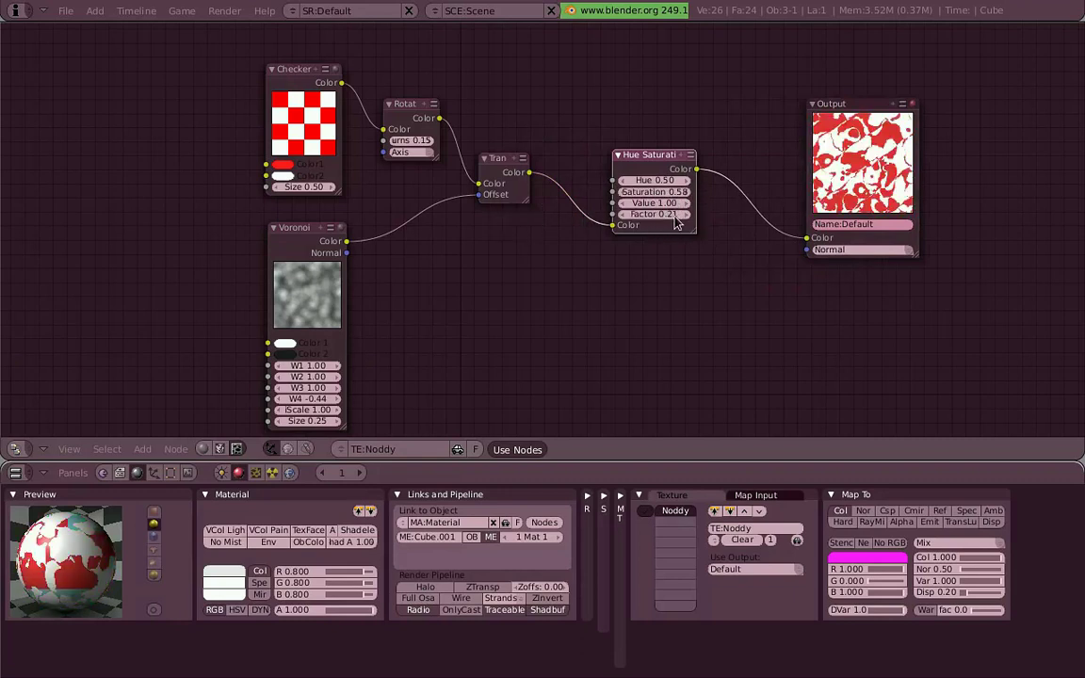
left_click_drag(674, 218, 860, 187)
left_click_drag(682, 214, 710, 217)
Step: Move the Hue Saturation Value node closer to the Translate node and the Output node farther away
left_click_drag(644, 169, 593, 152)
left_click_drag(861, 170, 859, 171)
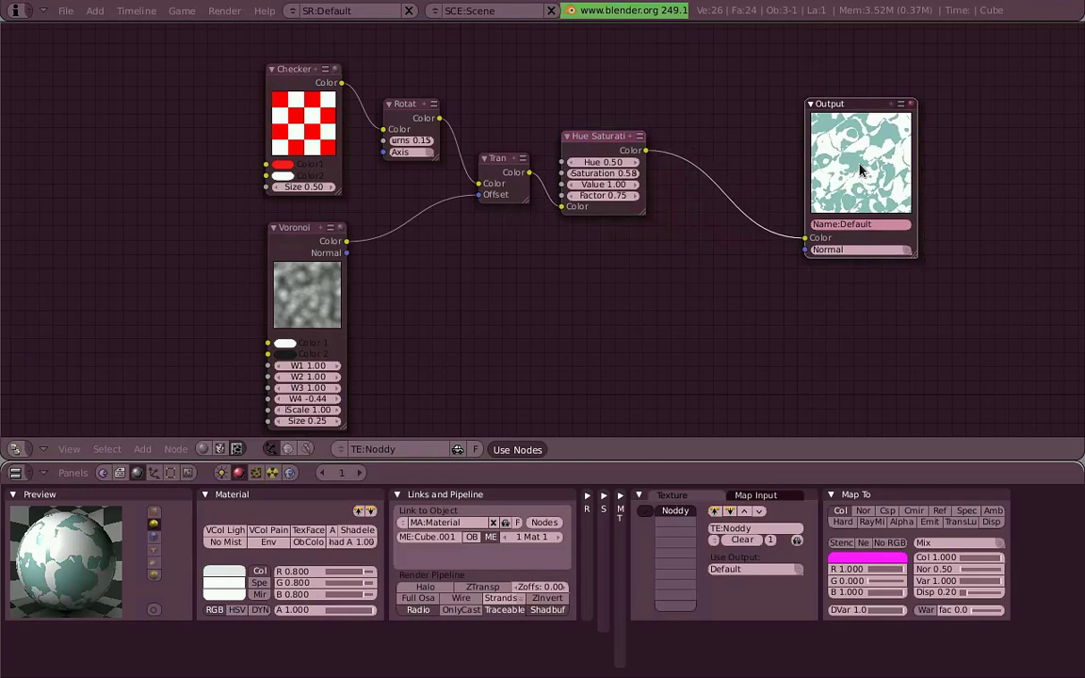
left_click_drag(863, 170, 958, 162)
Step: Try a Decompose RGBA node fed by the Hue Saturation Value node, moving Output aside, and delete the Decompose node
middle_click_drag(672, 182, 589, 177)
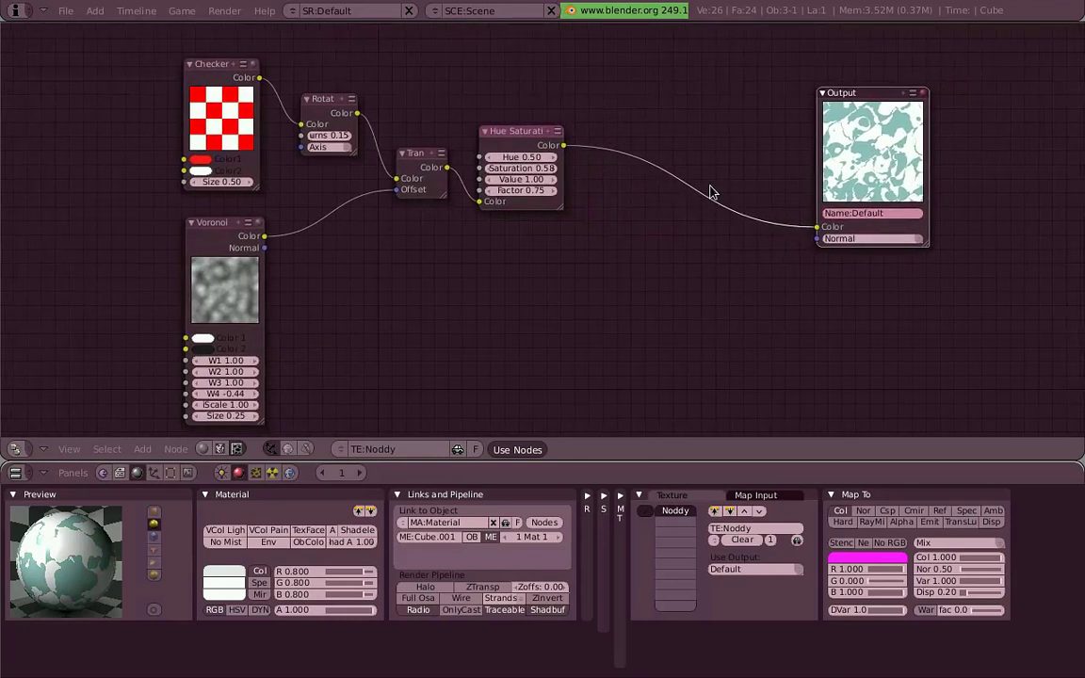
key("space")
mouse_move(630, 179)
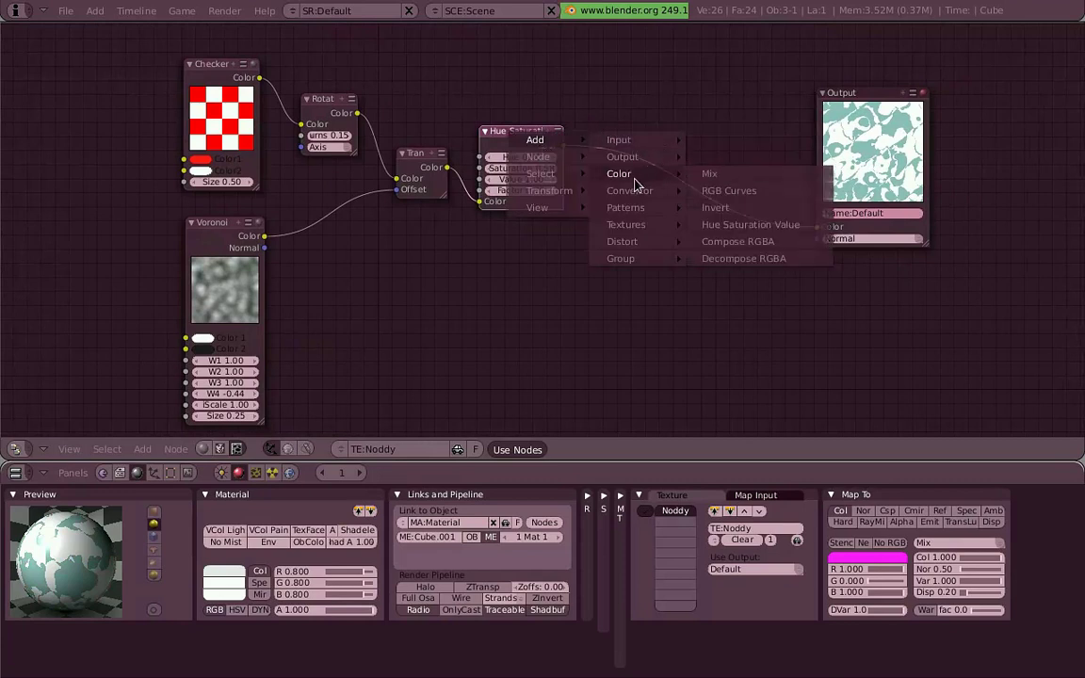
left_click(796, 269)
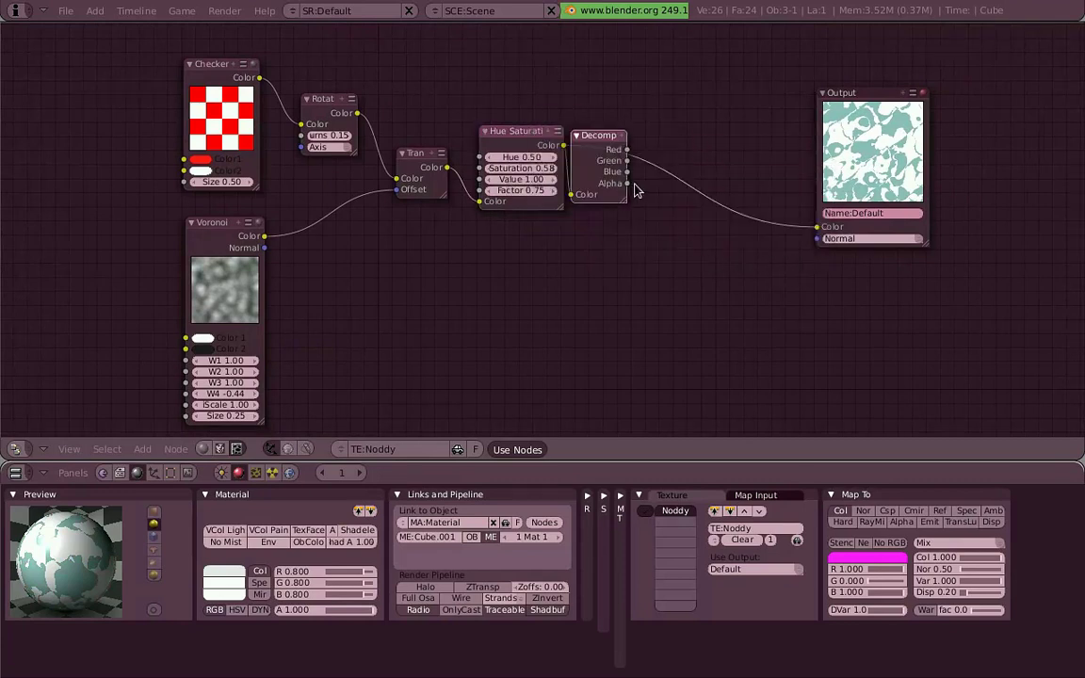
left_click_drag(864, 178, 936, 140)
left_click_drag(652, 227, 627, 240)
key("space")
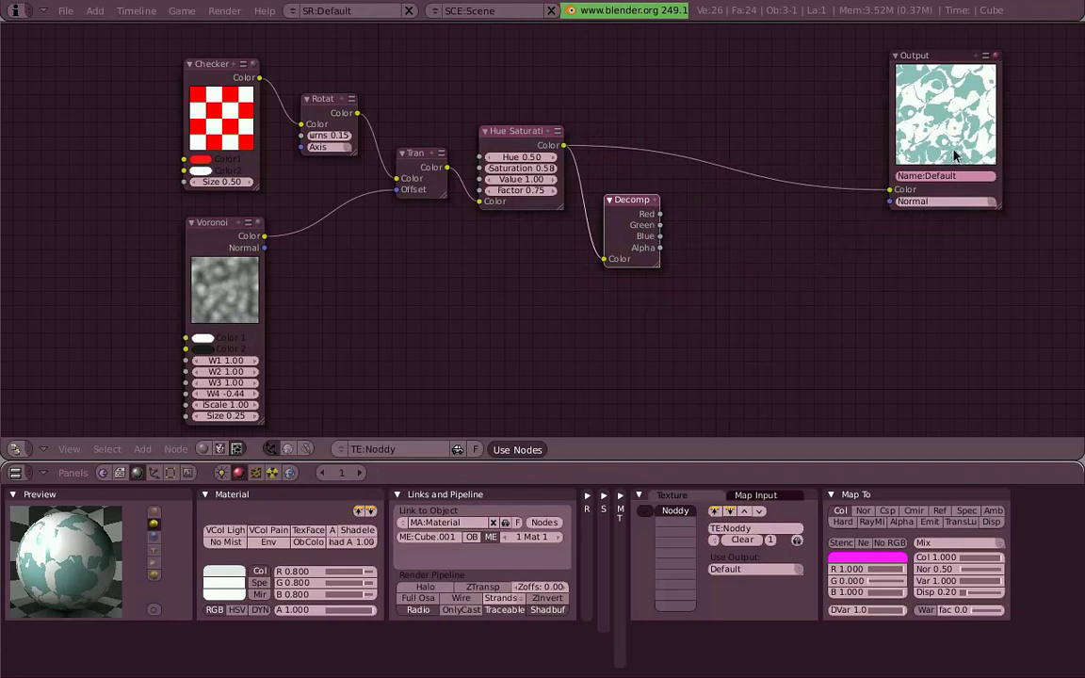
key("x")
Step: Add a Bricks pattern node and place it between the Hue Saturation Value and Output nodes
key("space")
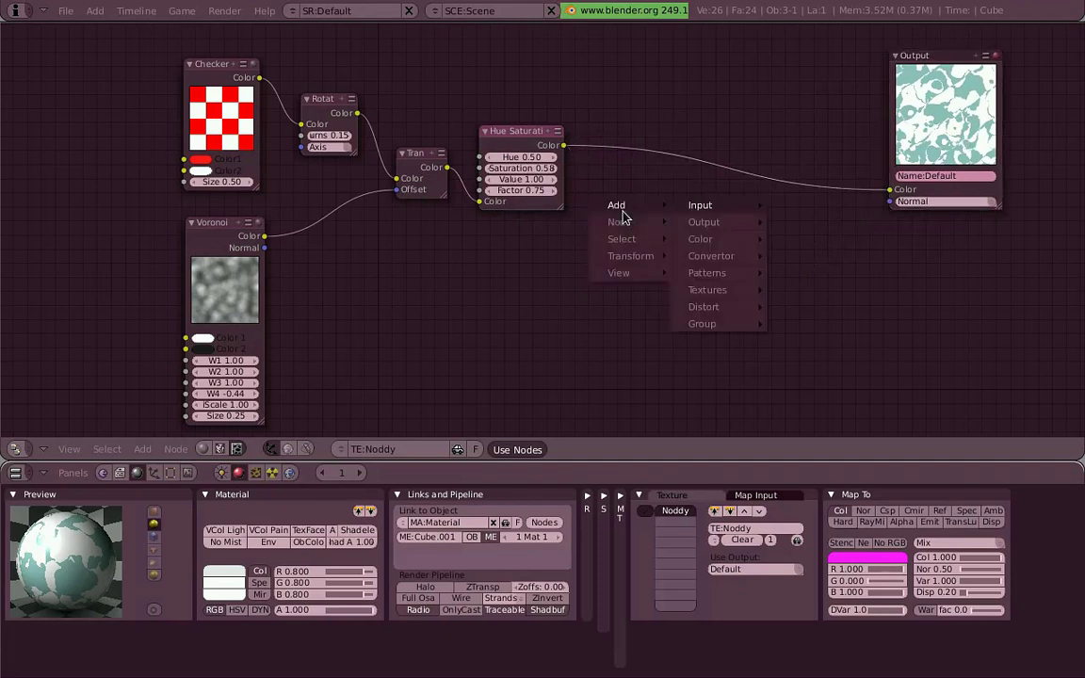
mouse_move(699, 239)
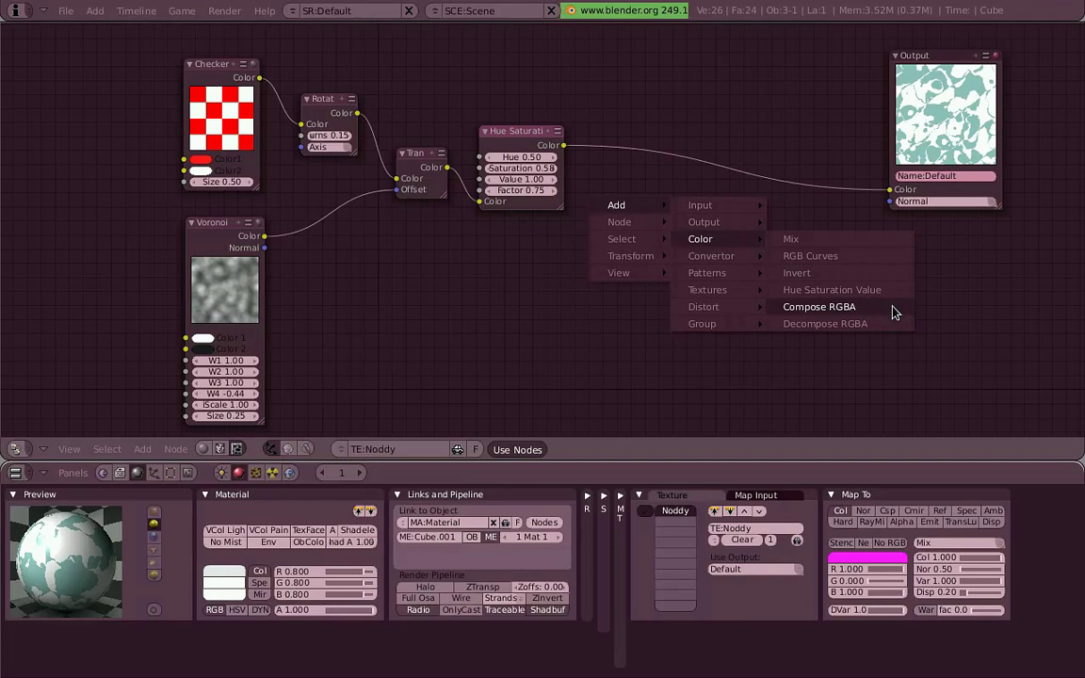
mouse_move(739, 264)
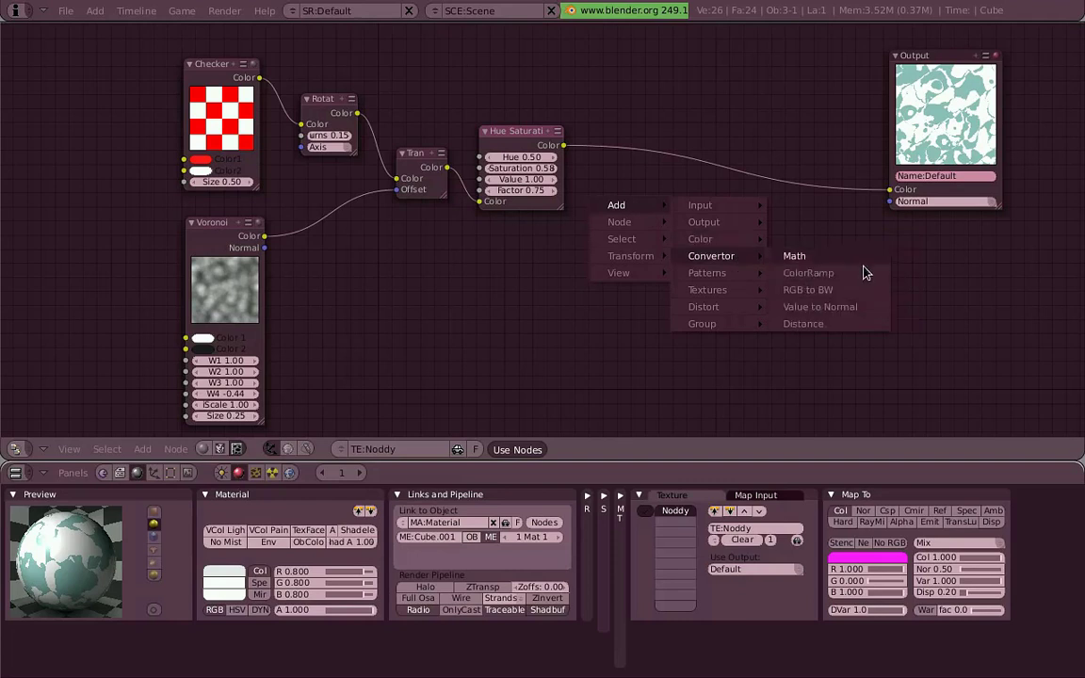
mouse_move(765, 277)
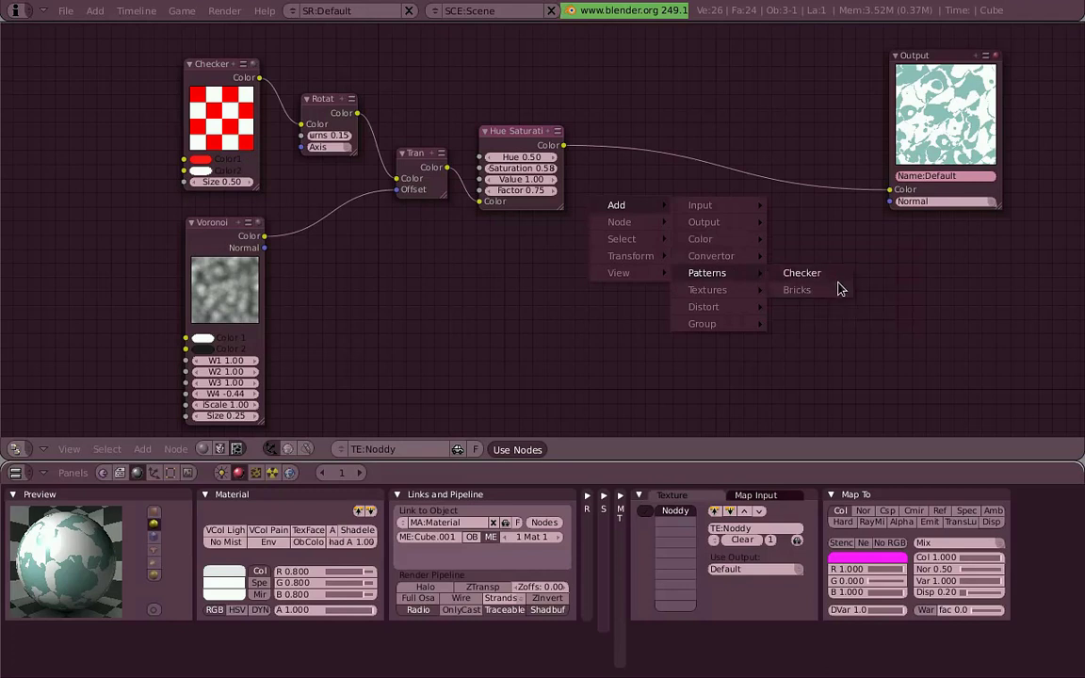
left_click(842, 290)
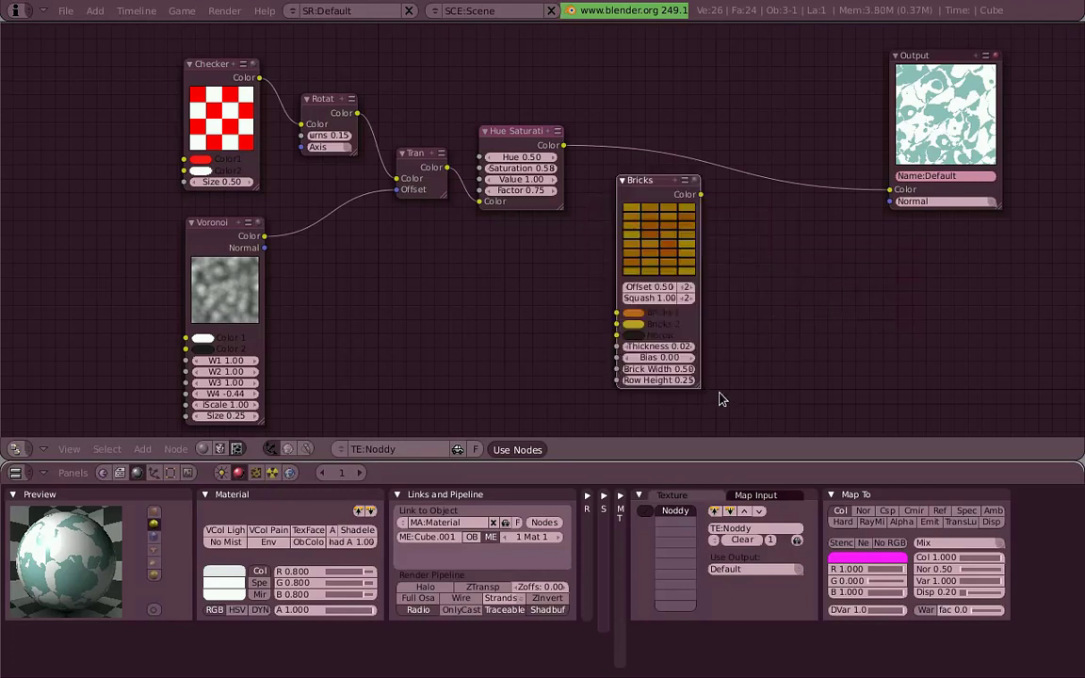
left_click_drag(698, 306, 697, 236)
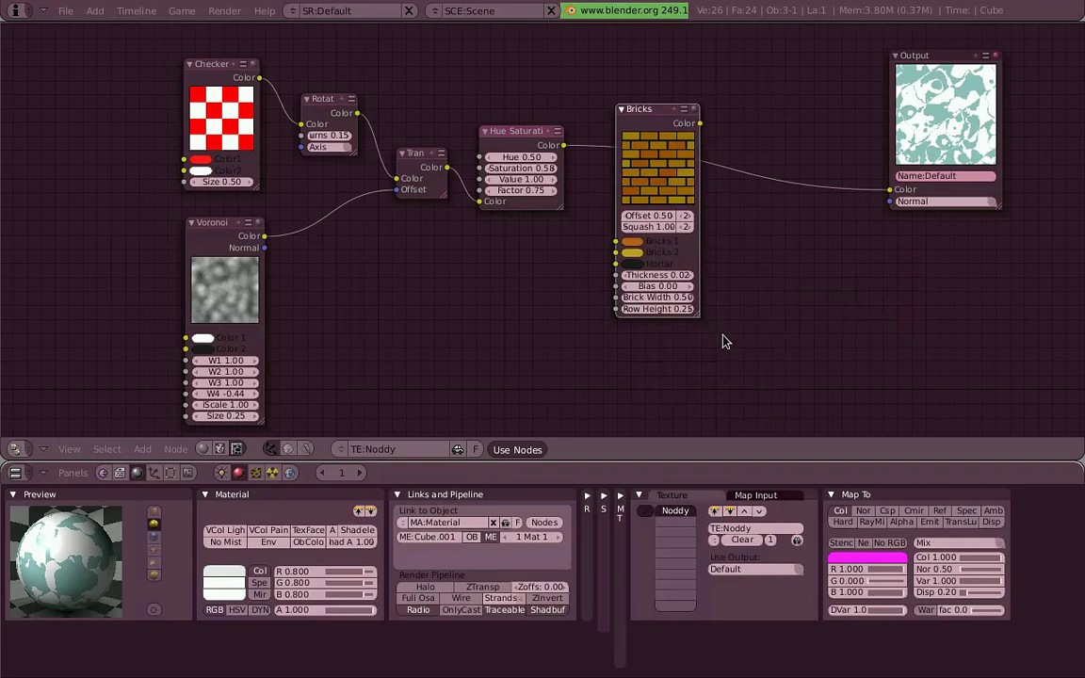
Step: Set the Bricks node's thickness to 0.06, bias to 0.61, brick width to 2.35, row height to 0.24 and mortar color to white
scroll(725, 341, "up", 2)
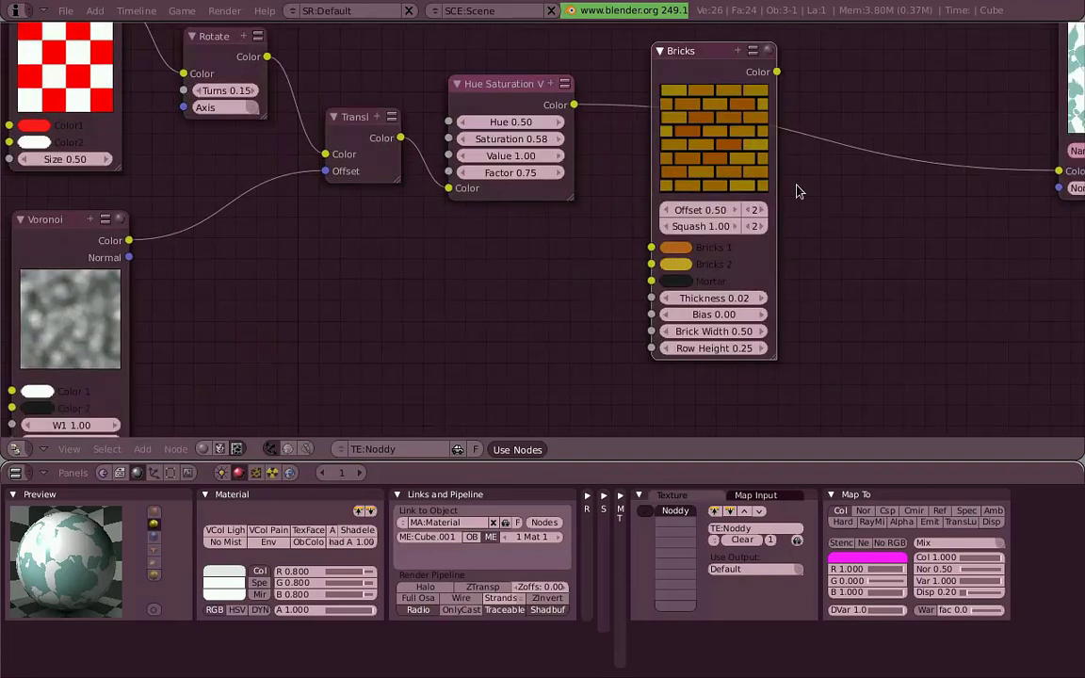
left_click_drag(734, 301, 860, 332)
left_click(759, 318)
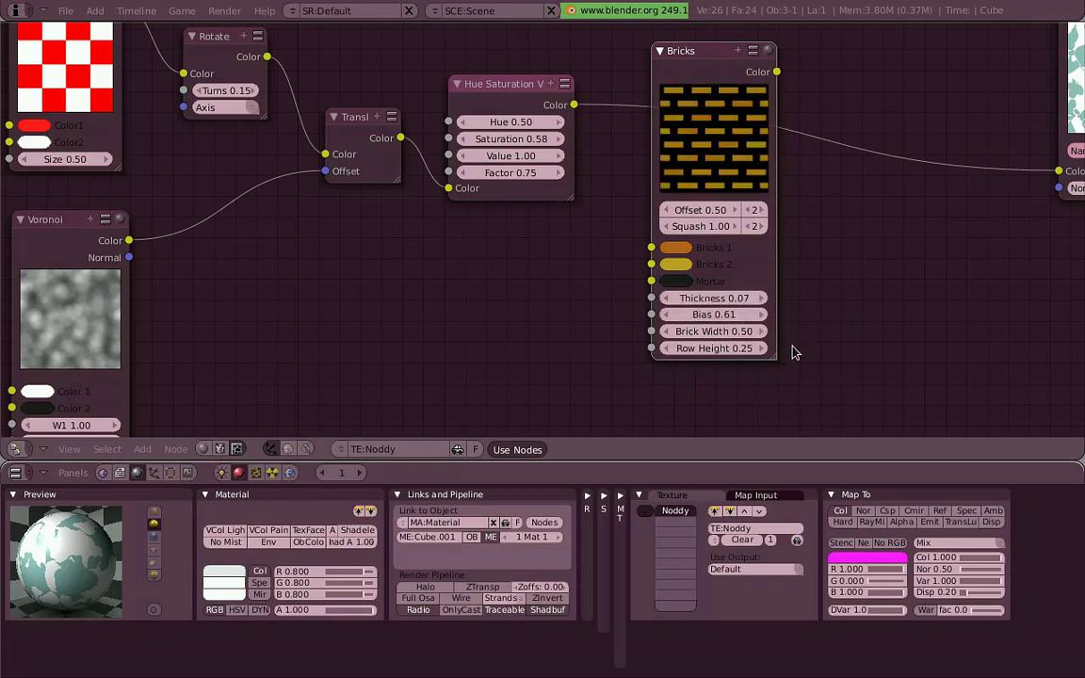
left_click_drag(761, 334, 732, 358)
mouse_move(730, 299)
left_mouse_down()
mouse_move(716, 311)
mouse_move(731, 304)
left_mouse_up()
left_click(687, 282)
left_click_drag(899, 266, 954, 270)
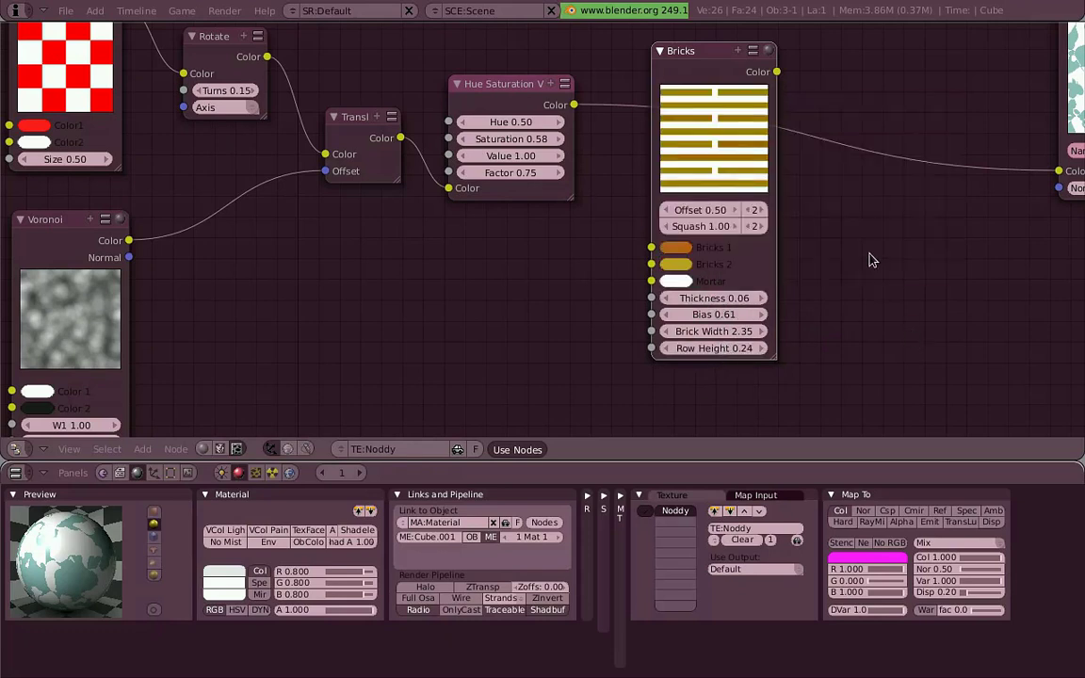
Step: Delete the Bricks node
scroll(912, 339, "down", 3)
key("x")
Step: Add a Time input node and place it to the left of the Voronoi node
left_click(532, 164)
key("space")
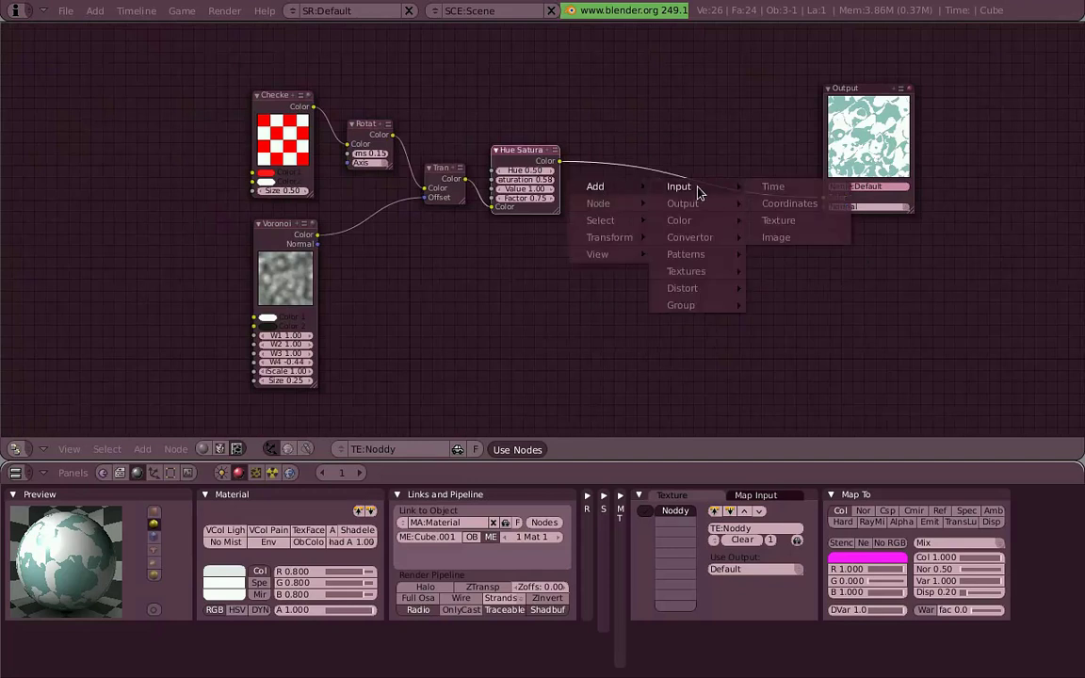
mouse_move(734, 226)
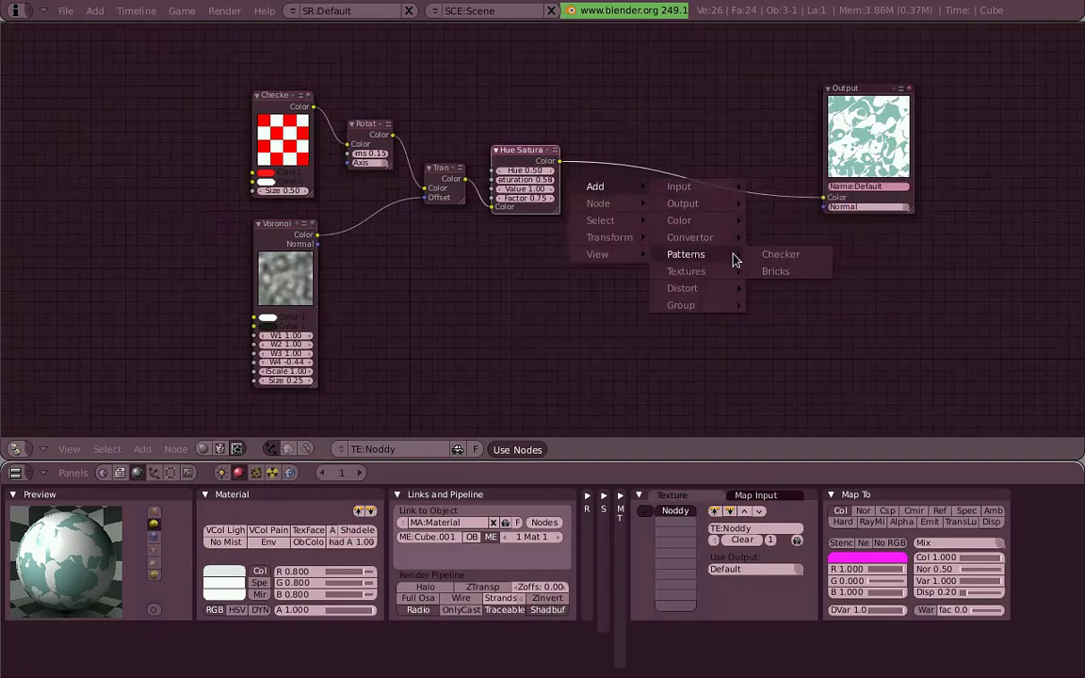
mouse_move(736, 299)
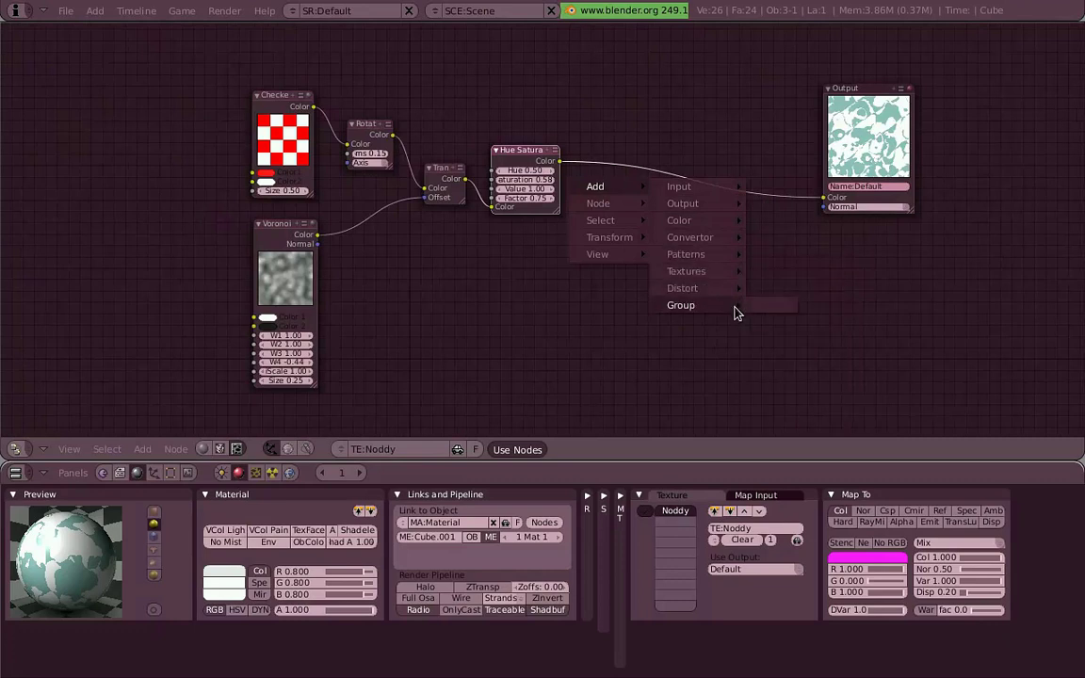
mouse_move(739, 196)
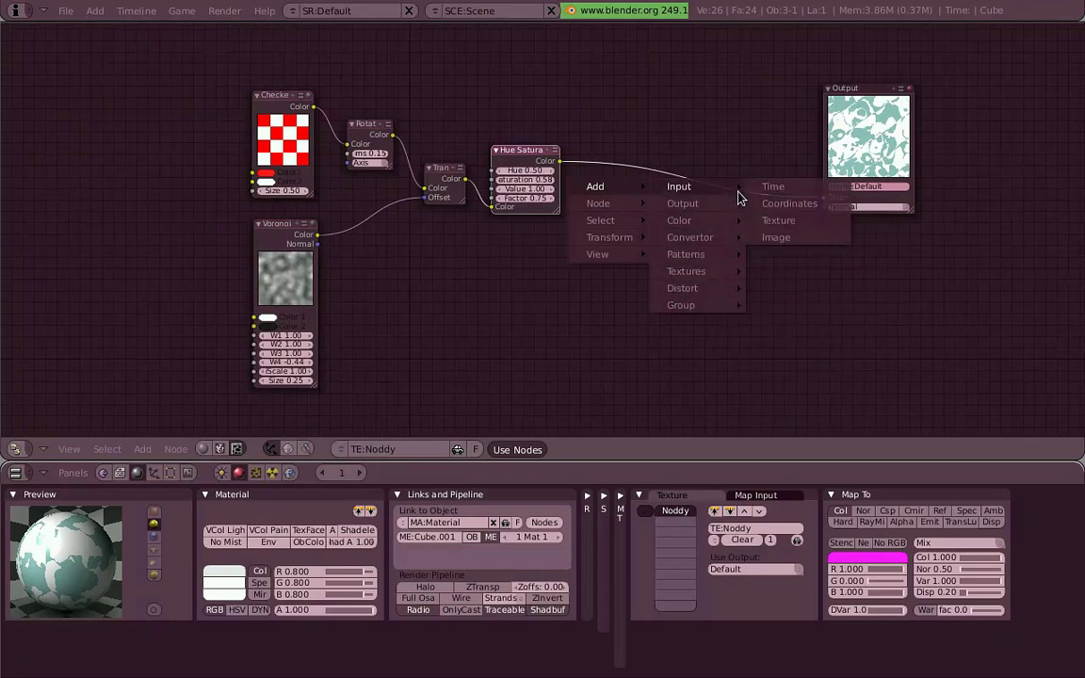
left_click(838, 192)
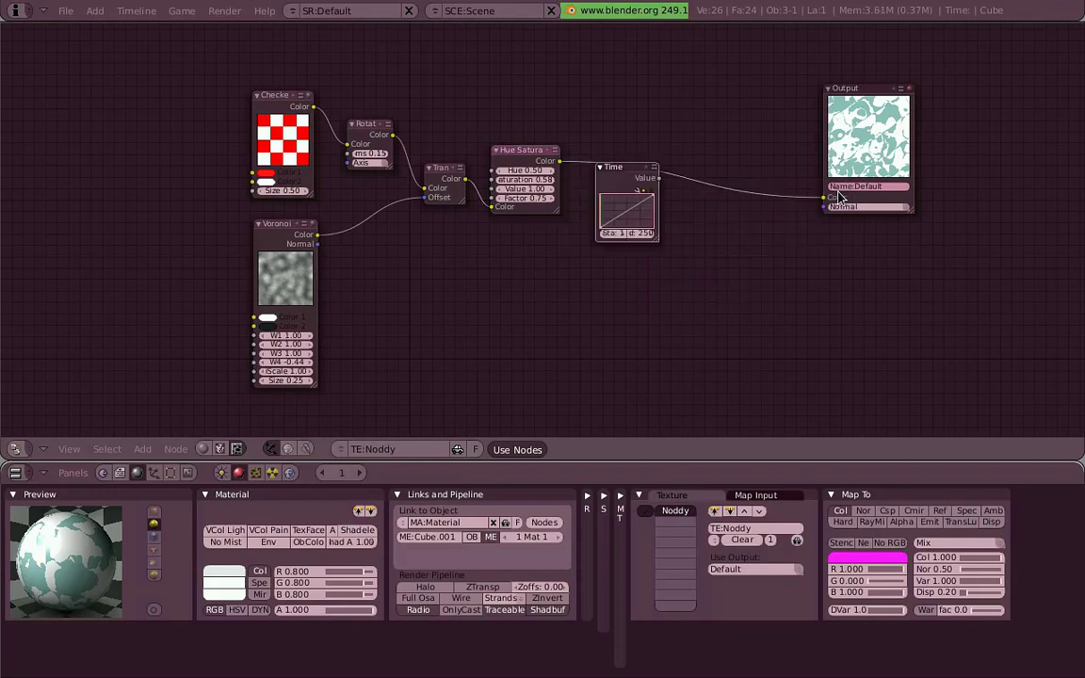
left_click_drag(634, 176, 460, 280)
scroll(495, 179, "up", 2)
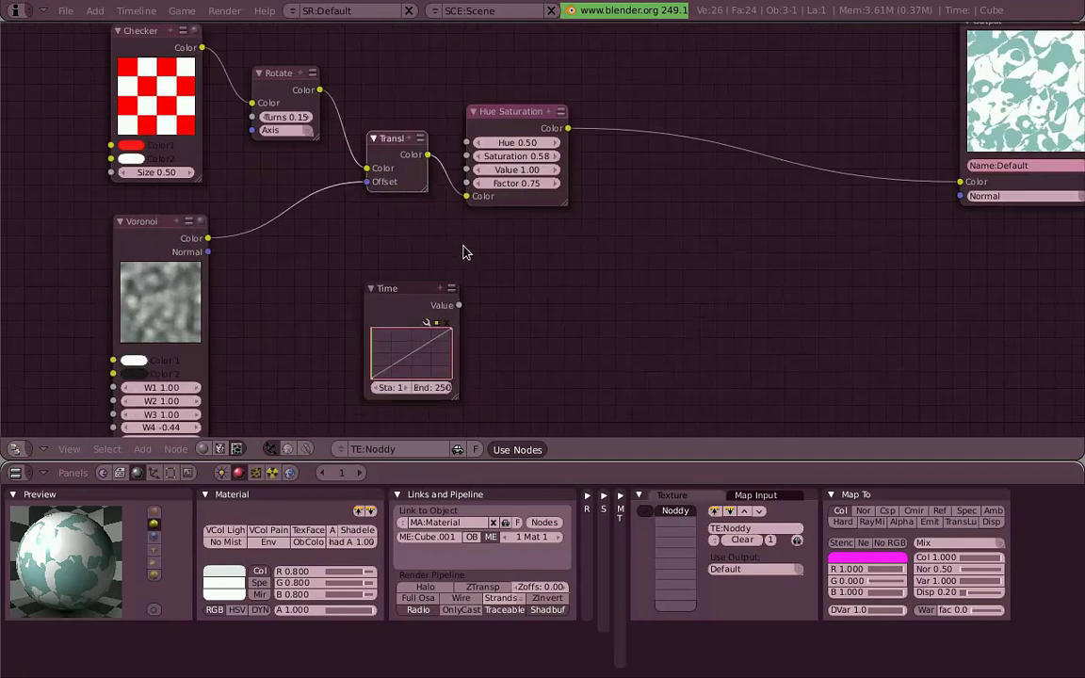
middle_click_drag(466, 250, 695, 177)
left_click_drag(622, 250, 162, 241)
scroll(920, 145, "down", 2)
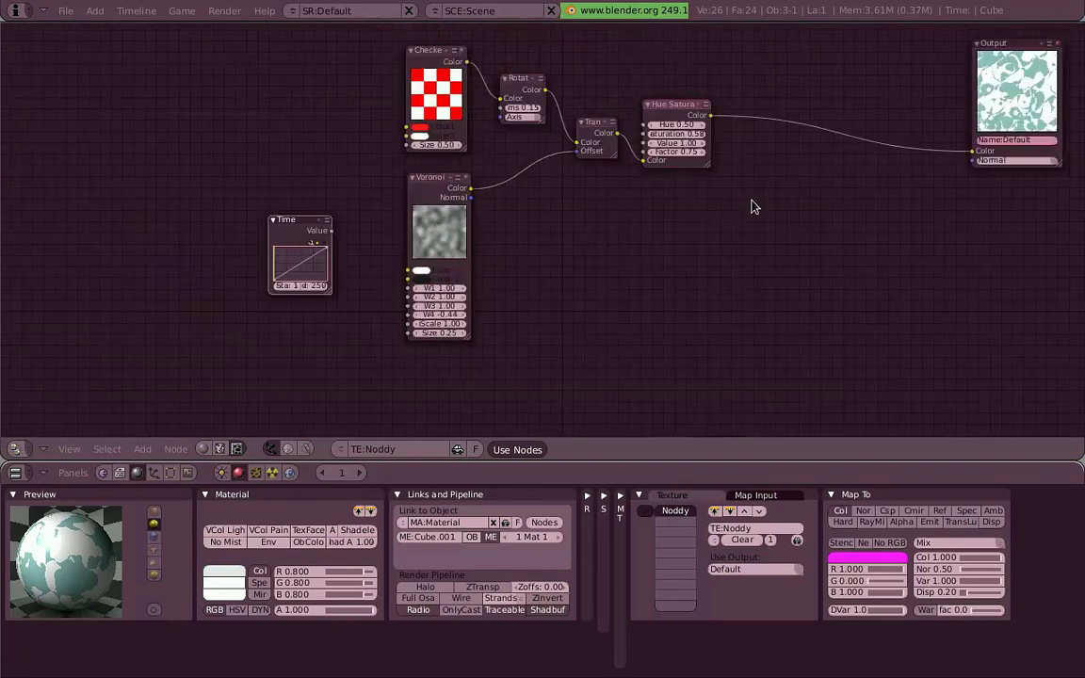
Step: Move Output beside the Voronoi node and set Voronoi's W2 to 0.24, W3 to -0.09, W4 to 0.00, iScale to 2.24 and size to 0.20
left_click_drag(1014, 121, 590, 289)
scroll(589, 290, "up", 2)
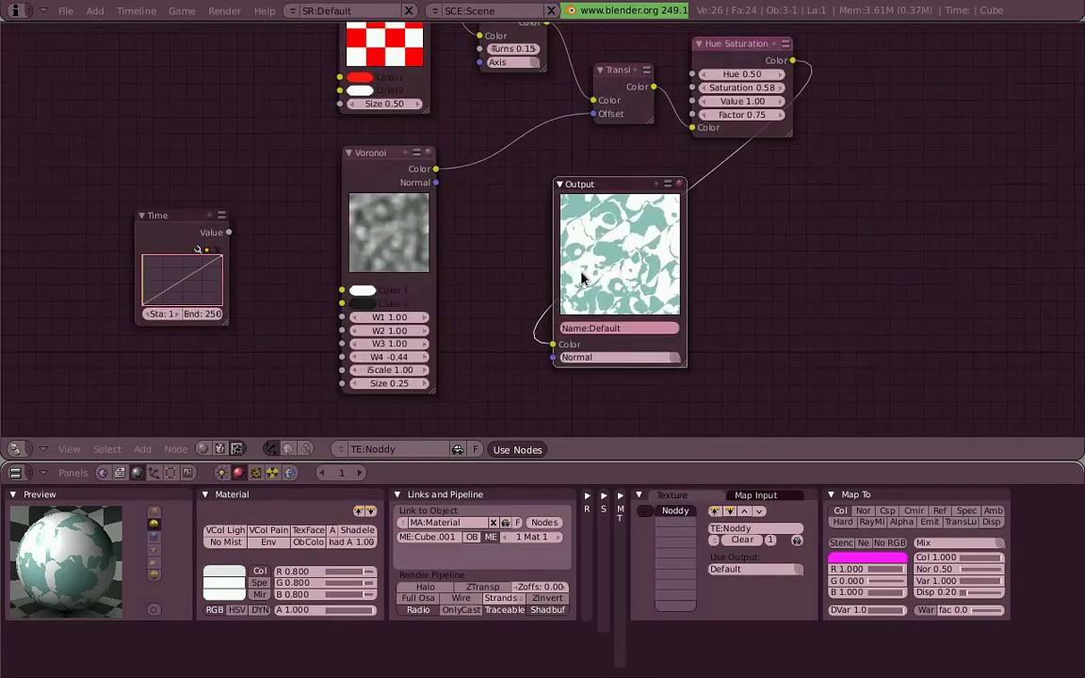
scroll(584, 279, "up", 1)
left_click_drag(381, 385, 322, 394)
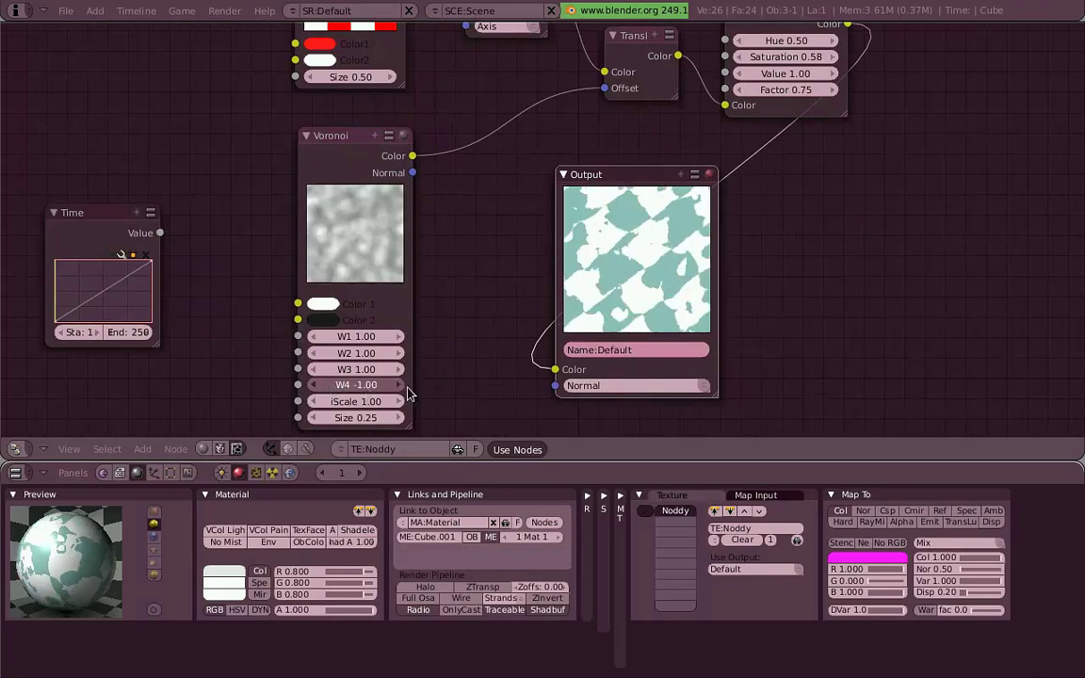
left_click_drag(409, 393, 411, 359)
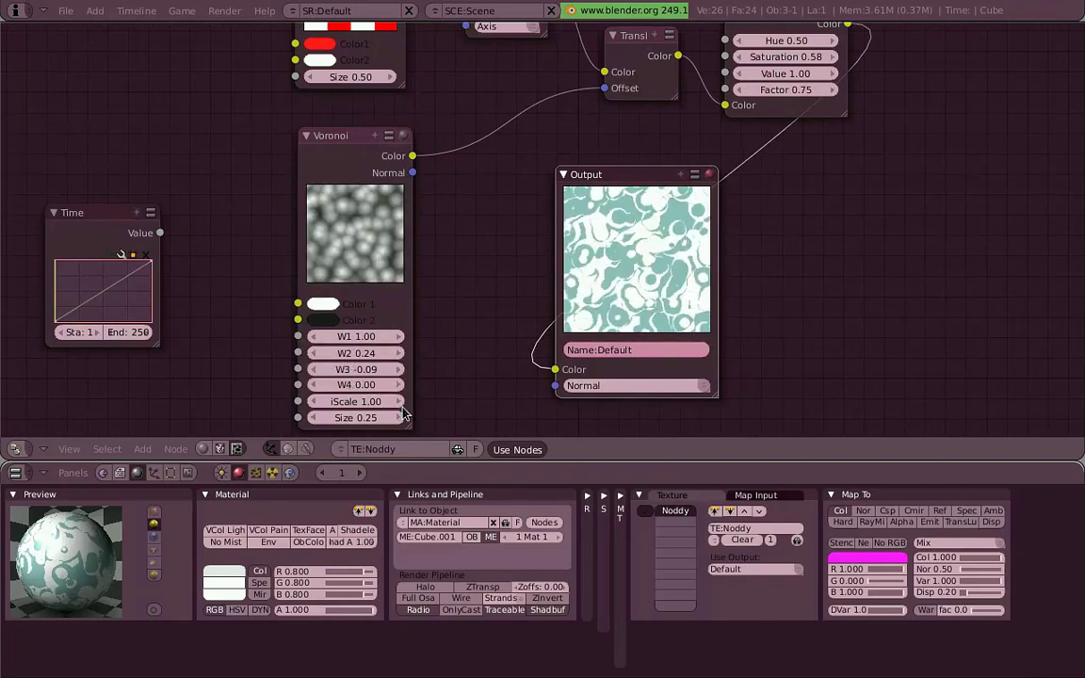
left_click_drag(401, 418, 537, 398)
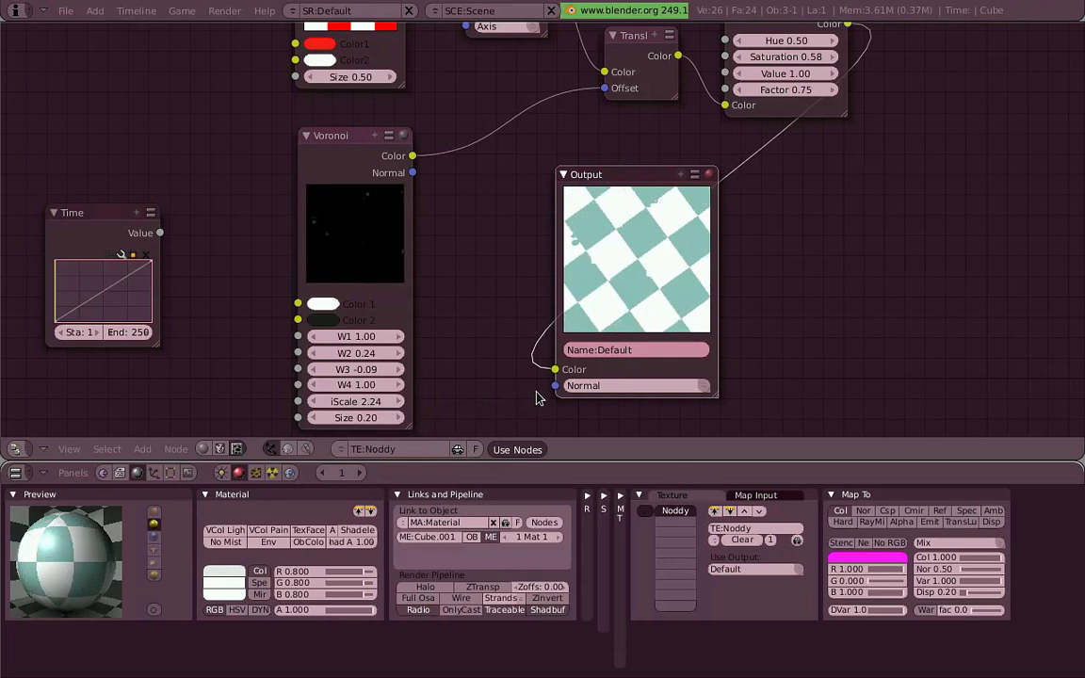
left_click_drag(399, 390, 371, 391)
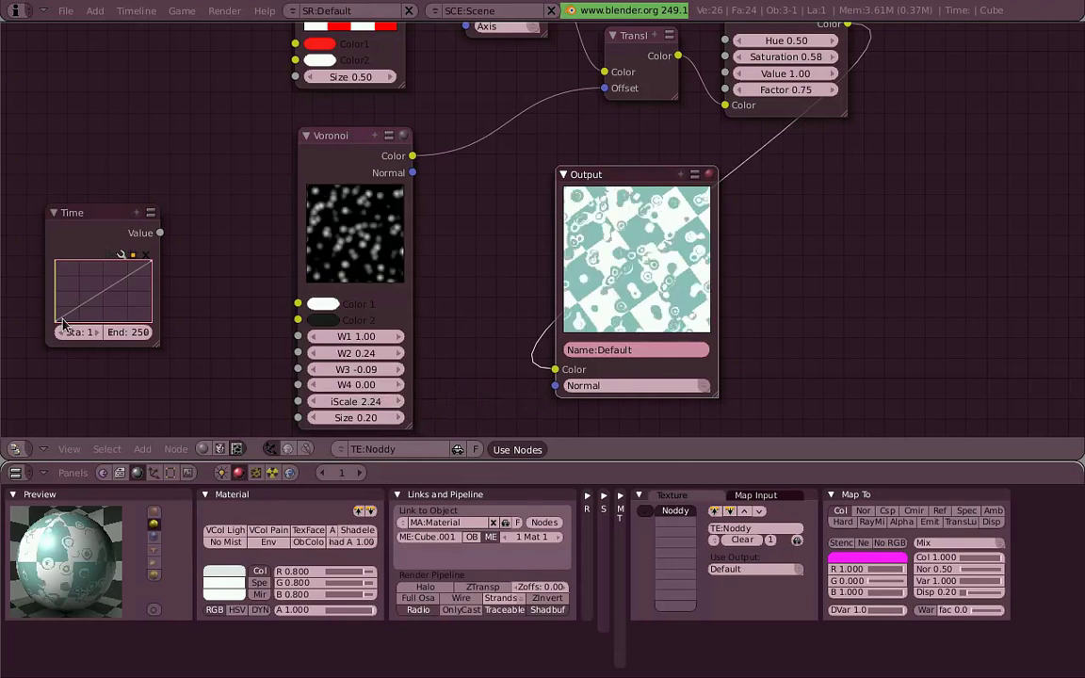
Step: Enlarge the Time node and move it up so it sits level with the Voronoi node
left_click_drag(163, 353, 198, 297)
left_click_drag(175, 219, 162, 153)
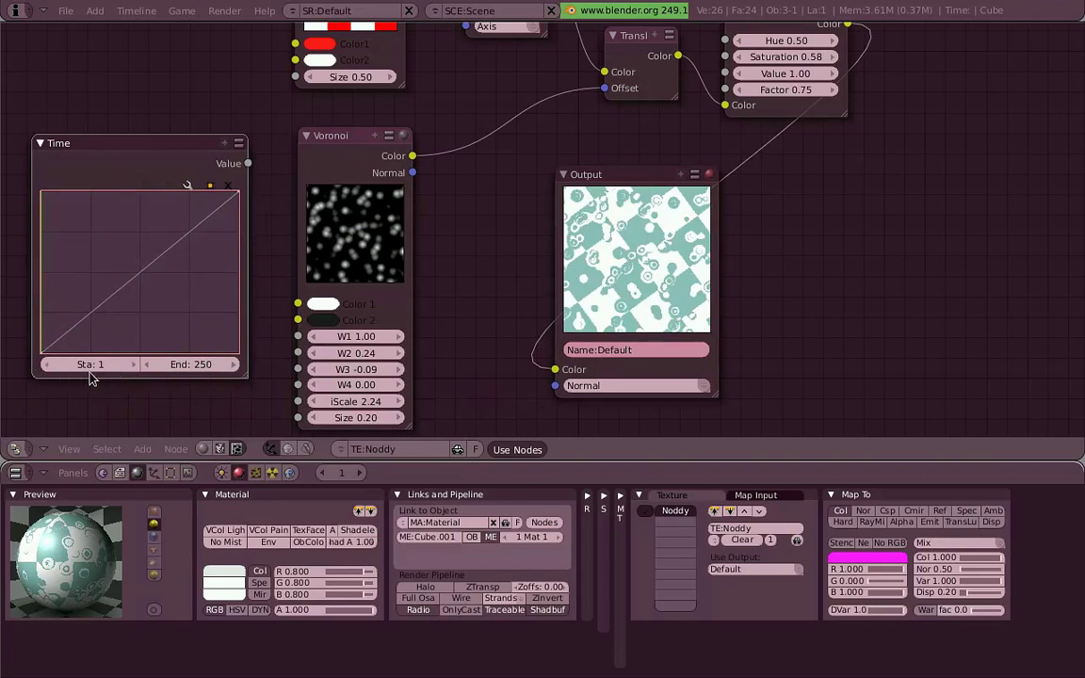
Step: Try zooming out the Time node's curve with clipping off, and restore the curve's original view and clipping
left_click(211, 186)
left_click(172, 188)
left_click(172, 188)
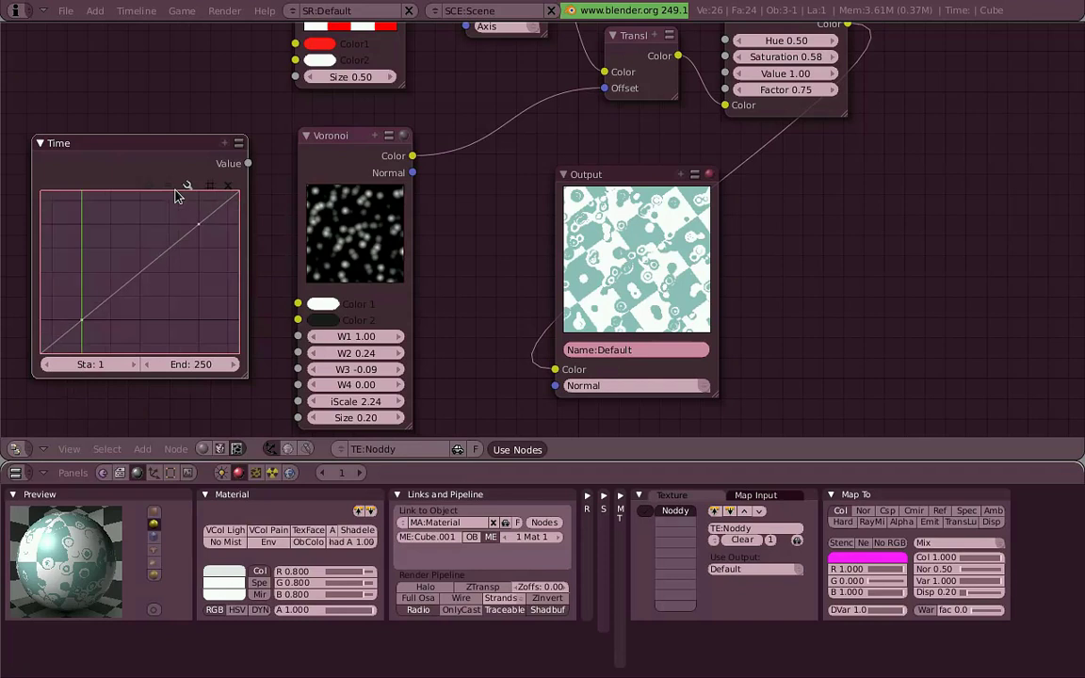
left_click(174, 188)
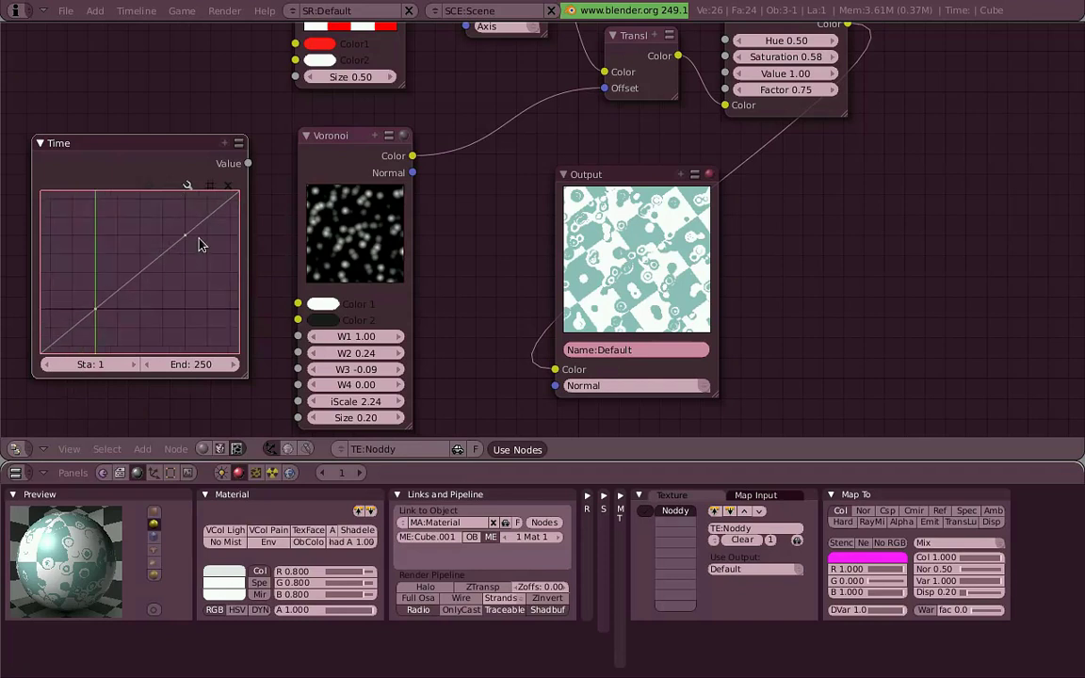
left_click(187, 185)
left_click(188, 185)
left_click(250, 193)
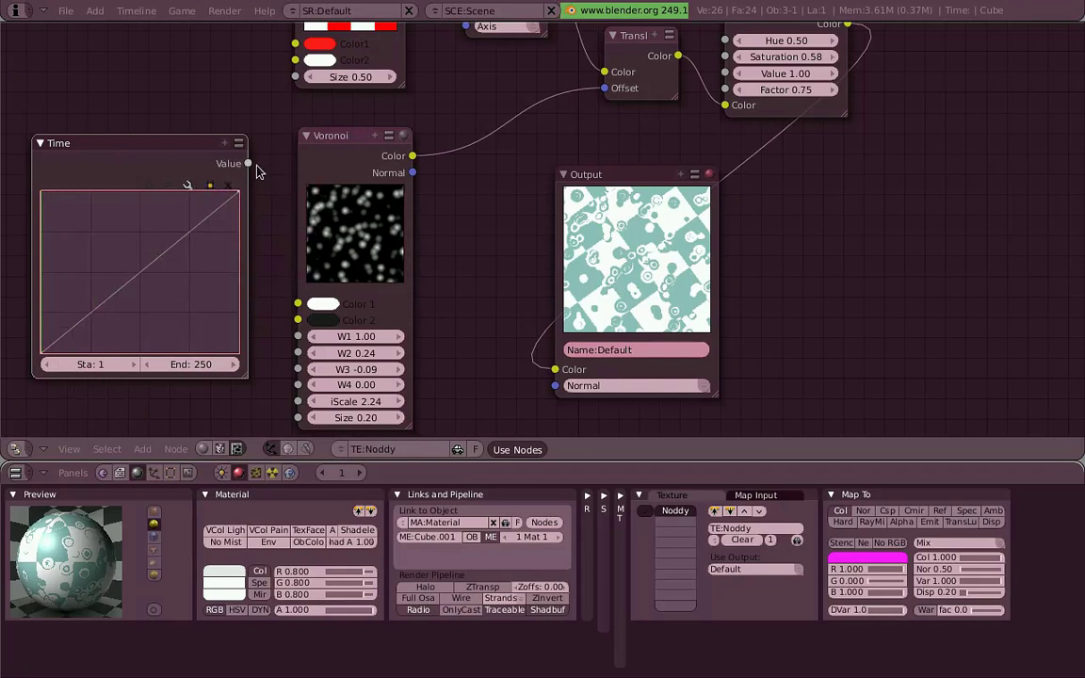
Step: Connect the Time node's Value output to the Voronoi node's W4 input and play the animation
left_click_drag(248, 163, 299, 388)
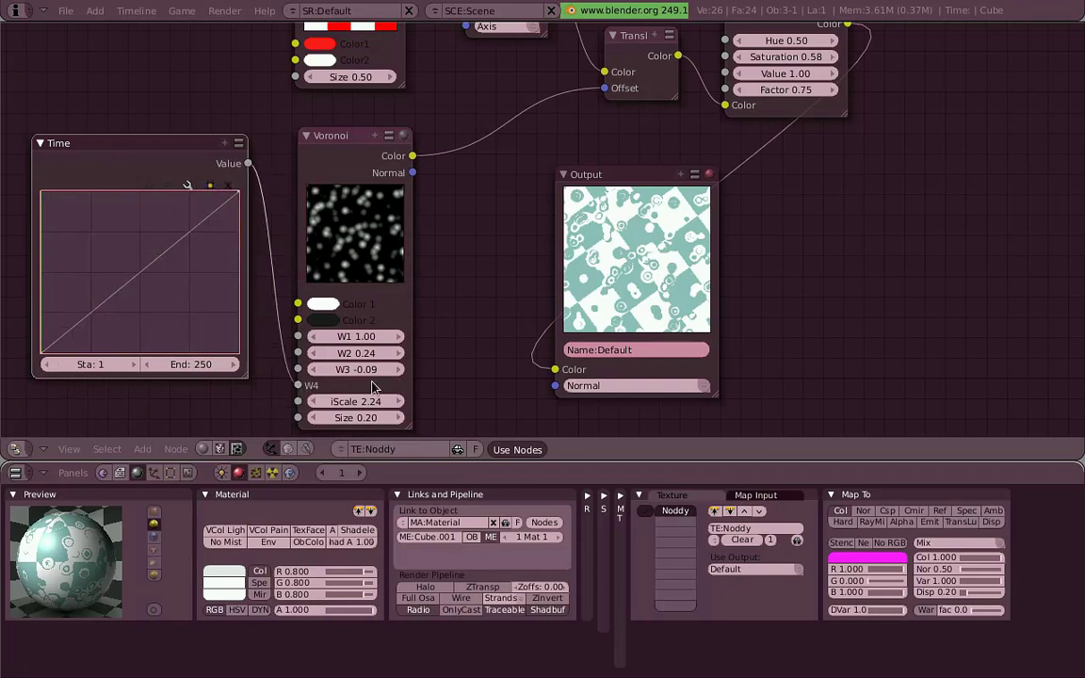
left_click_drag(372, 254, 407, 240)
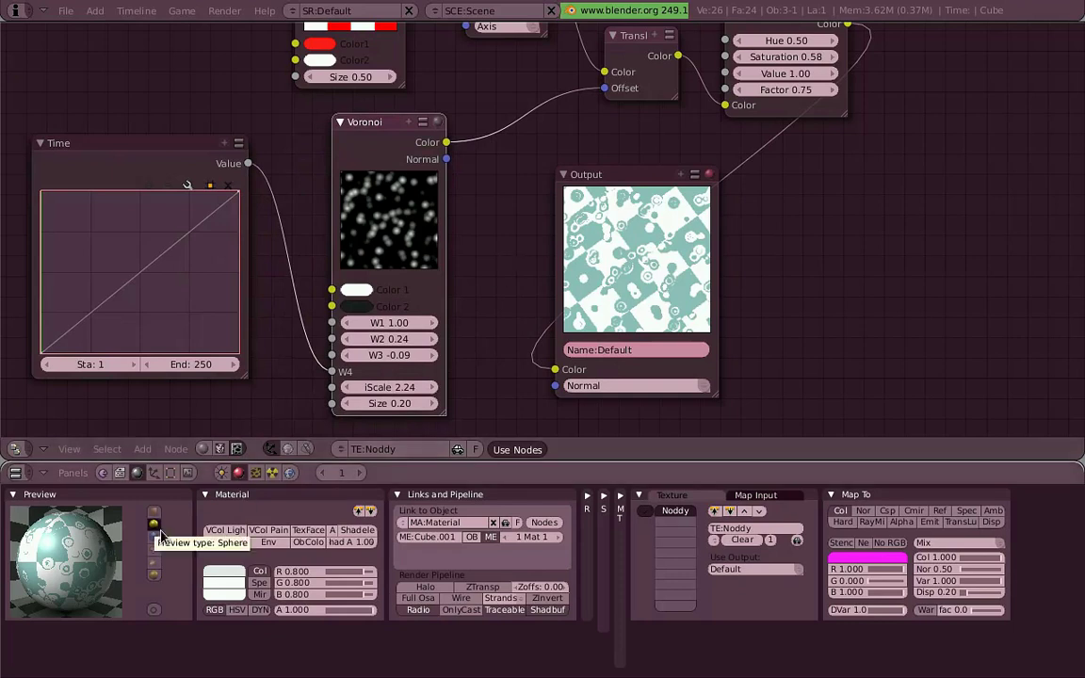
key("alt+a")
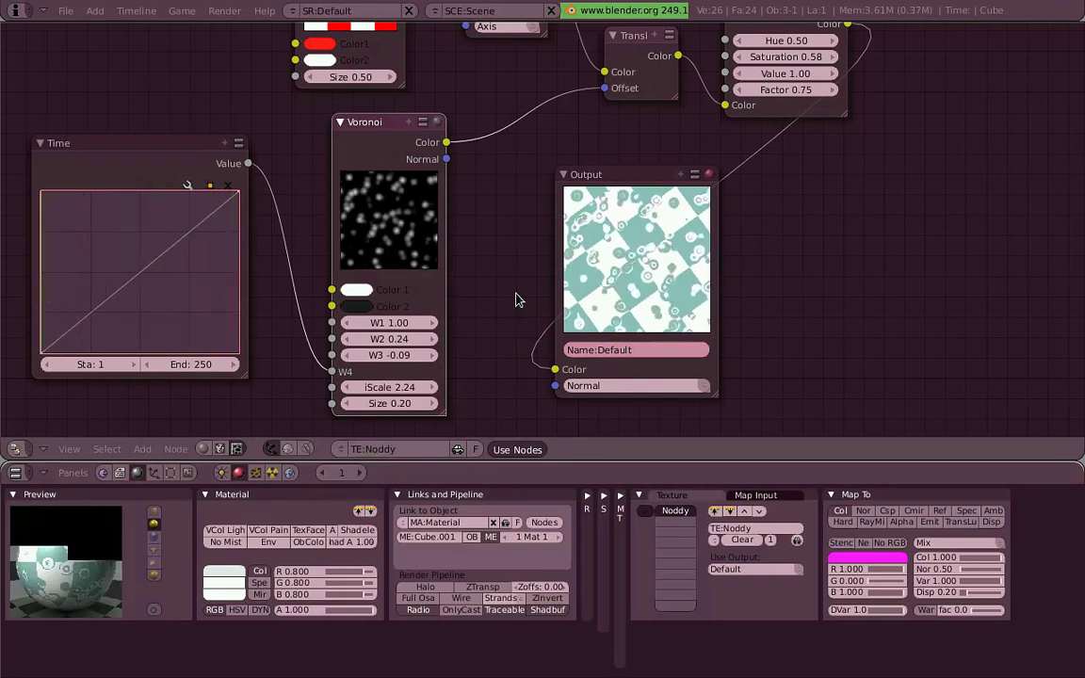
Step: Move the Output node back to the right of the Hue Saturation Value node
scroll(519, 282, "down", 5)
left_click_drag(821, 221, 873, 126)
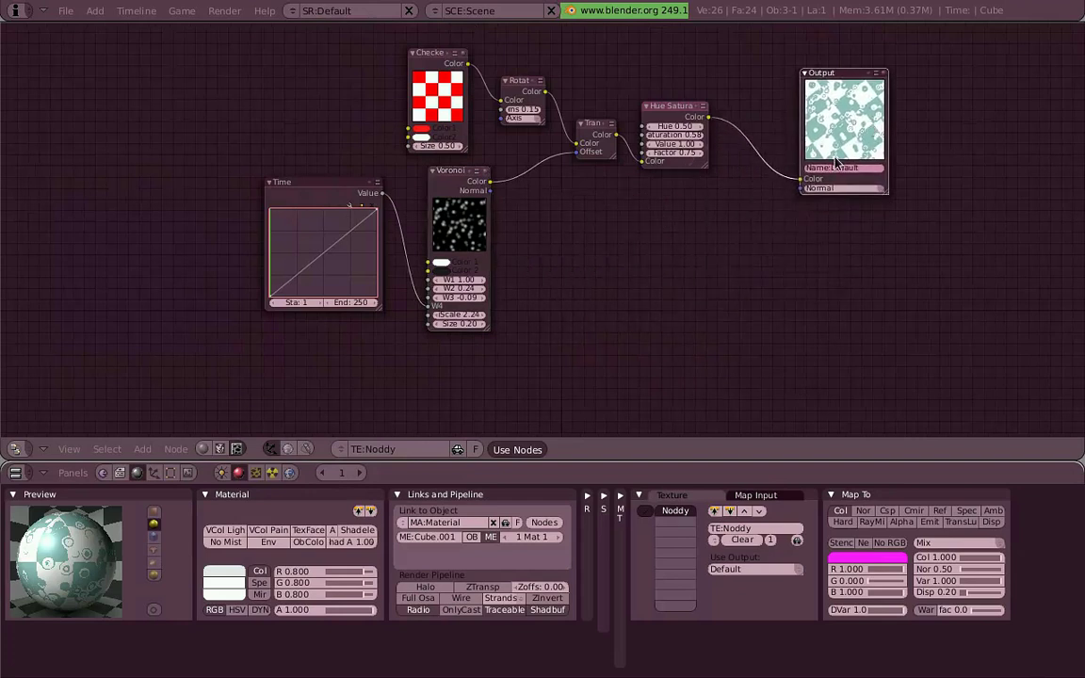
Step: With the Material panel collapsed, enable No RGB and Neg for the texture mapping and set its color to black
left_click(204, 495)
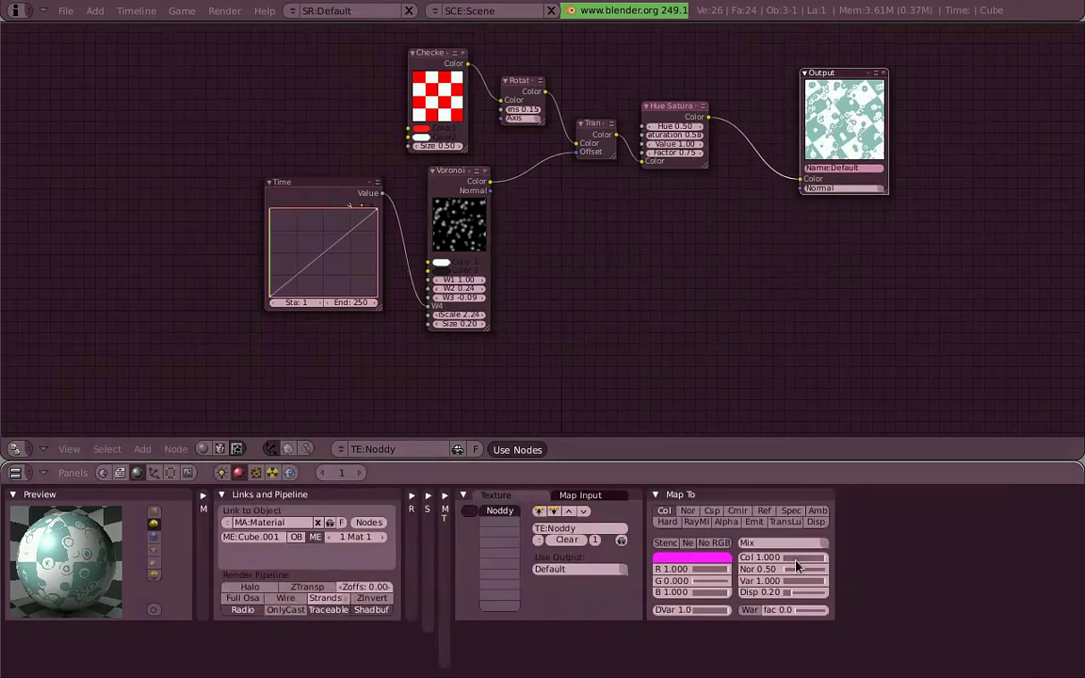
left_click(715, 543)
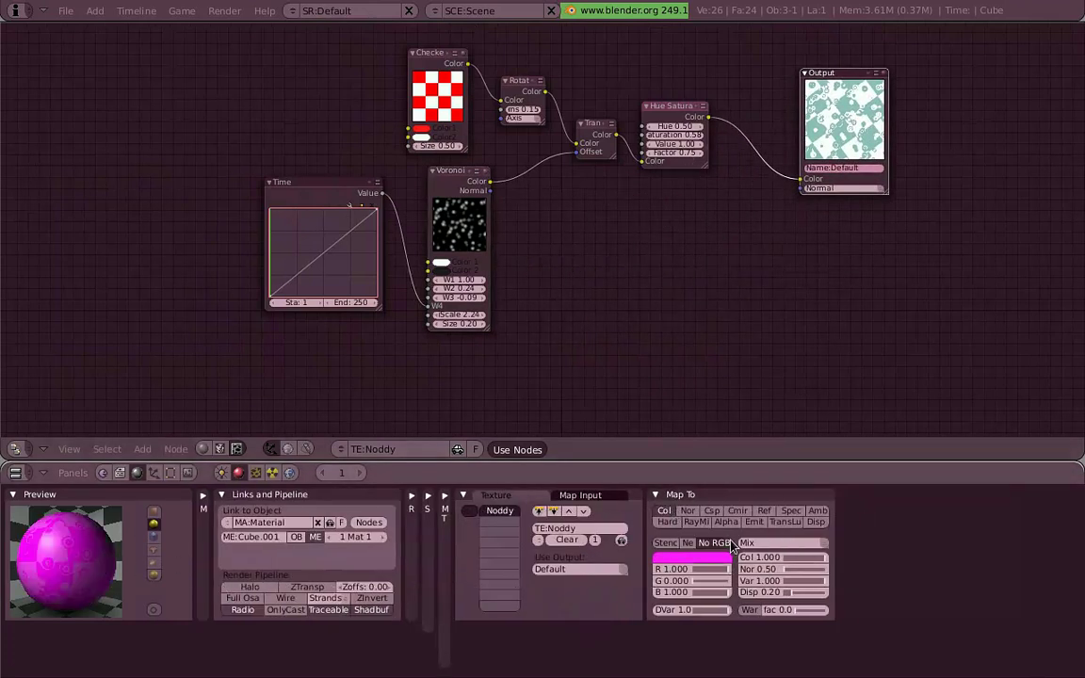
left_click(693, 544)
left_click(695, 558)
left_click(691, 536)
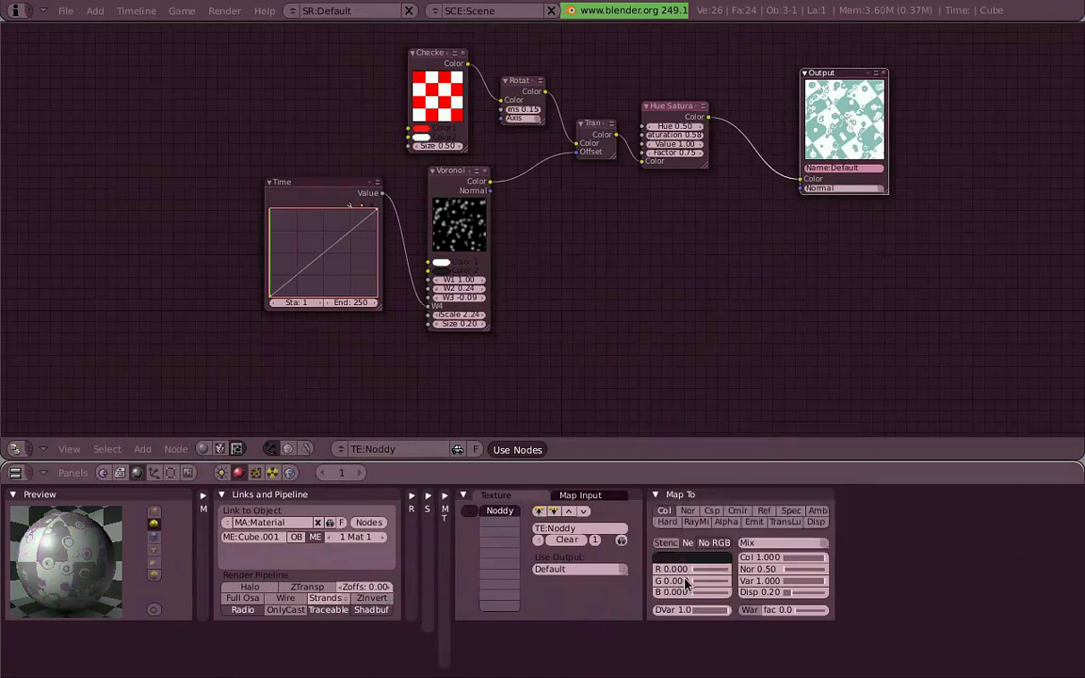
Step: Enable normal mapping for the texture and set the Nor strength to 25.00
left_click(691, 511)
left_click_drag(804, 571, 191, 553)
left_click_drag(811, 573, 888, 567)
Step: Try linking the Hue Saturation Value node's Color output directly to the Output node's Normal input
left_click_drag(854, 130, 842, 203)
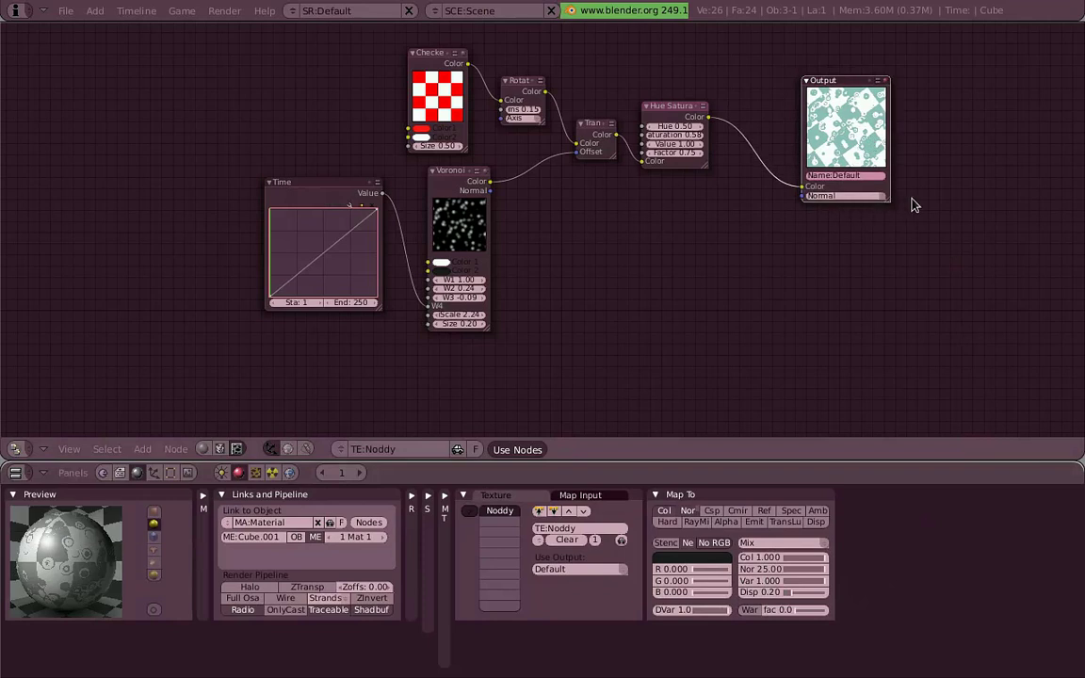
scroll(912, 205, "up", 2)
middle_click_drag(916, 203, 677, 330)
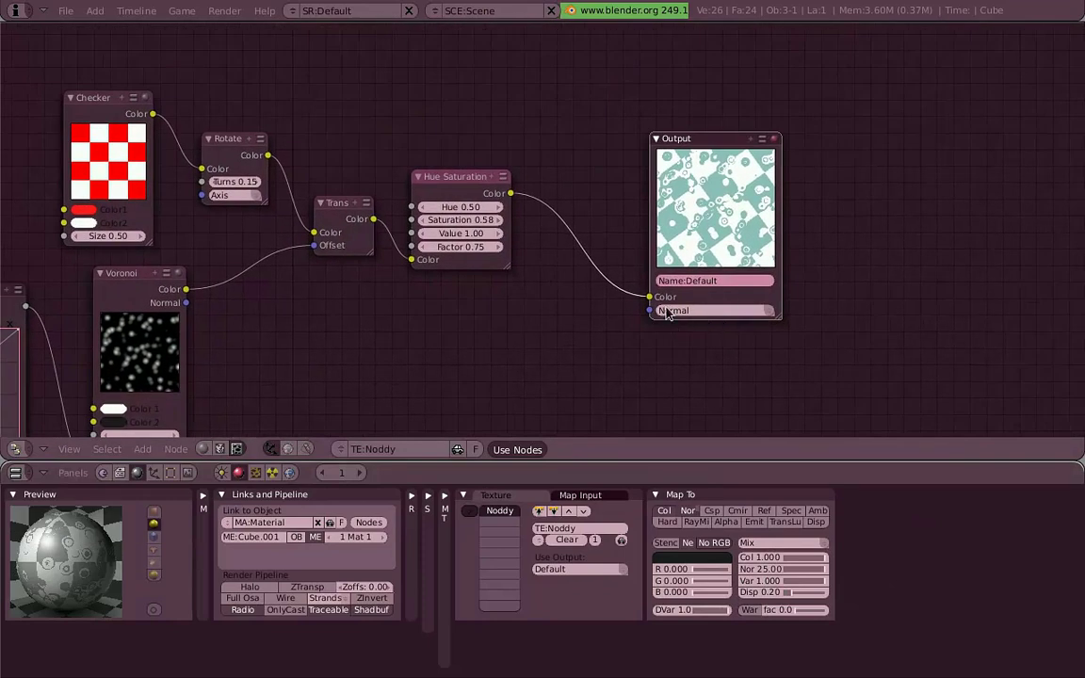
left_click_drag(510, 193, 650, 310)
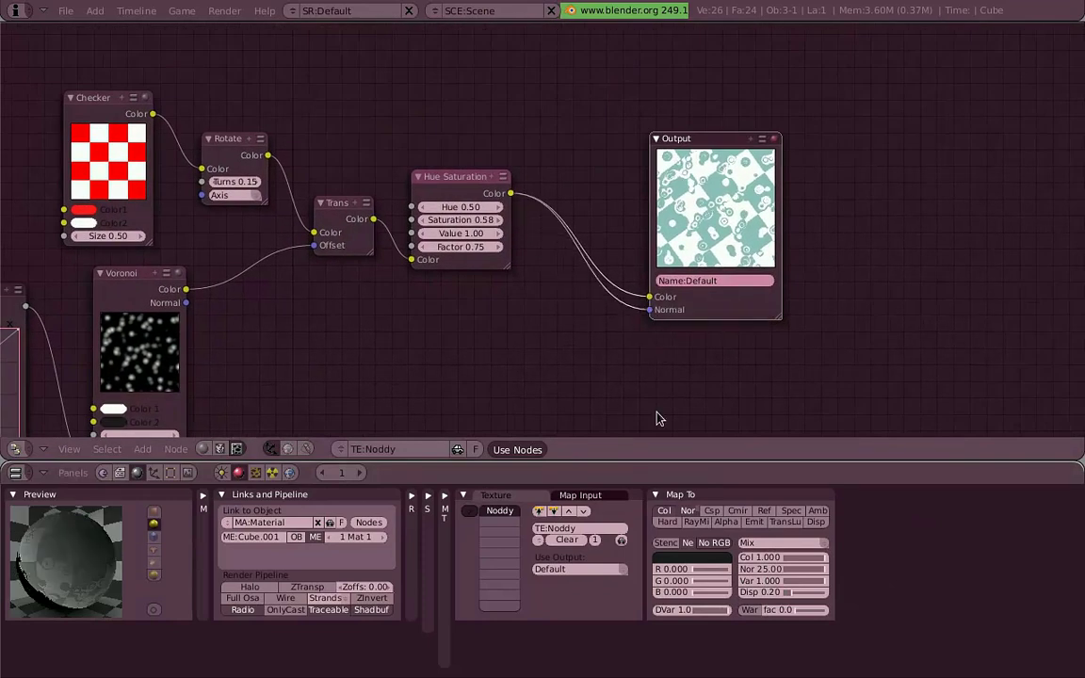
Step: Set the texture mapping's Nor strength to 3.56 and shift the Output node slightly away from Hue Saturation Value
mouse_move(819, 570)
left_mouse_down()
mouse_move(774, 574)
mouse_move(818, 570)
left_mouse_up()
left_click_drag(761, 257, 790, 246)
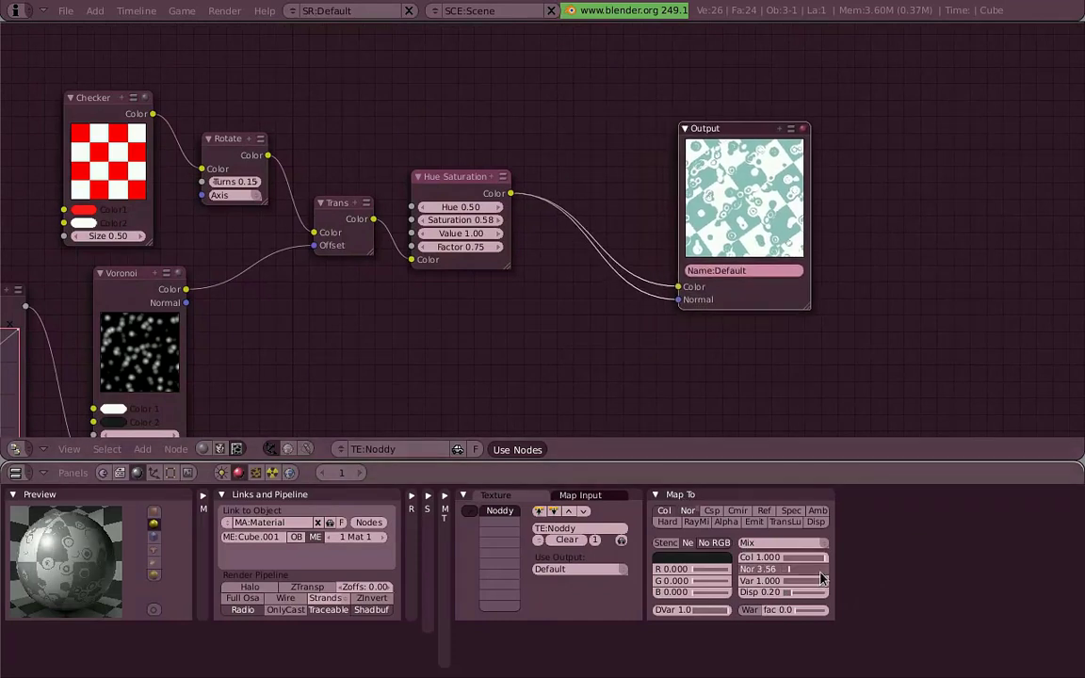
left_click_drag(813, 573, 820, 573)
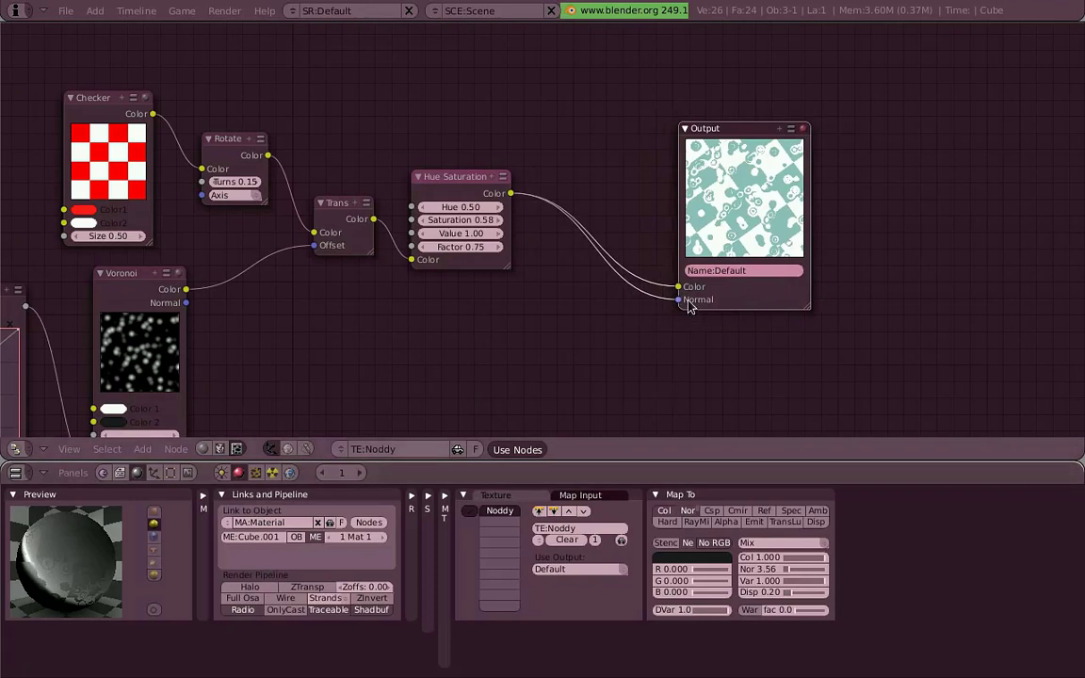
Step: Disconnect the link into the Output node's Normal input and move Output farther from Hue Saturation Value
left_click_drag(686, 303, 644, 332)
left_click_drag(798, 231, 907, 207)
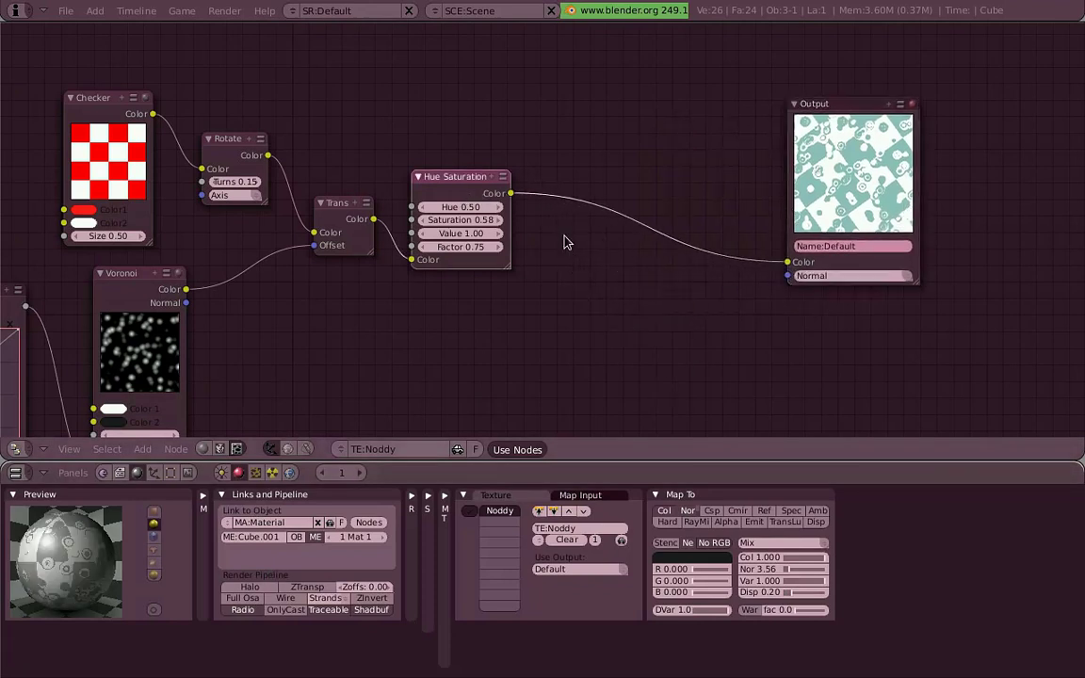
Step: Add a Value to Normal converter linking the Hue Saturation Value node's Color output to the Output node's Normal input
key("space")
mouse_move(674, 282)
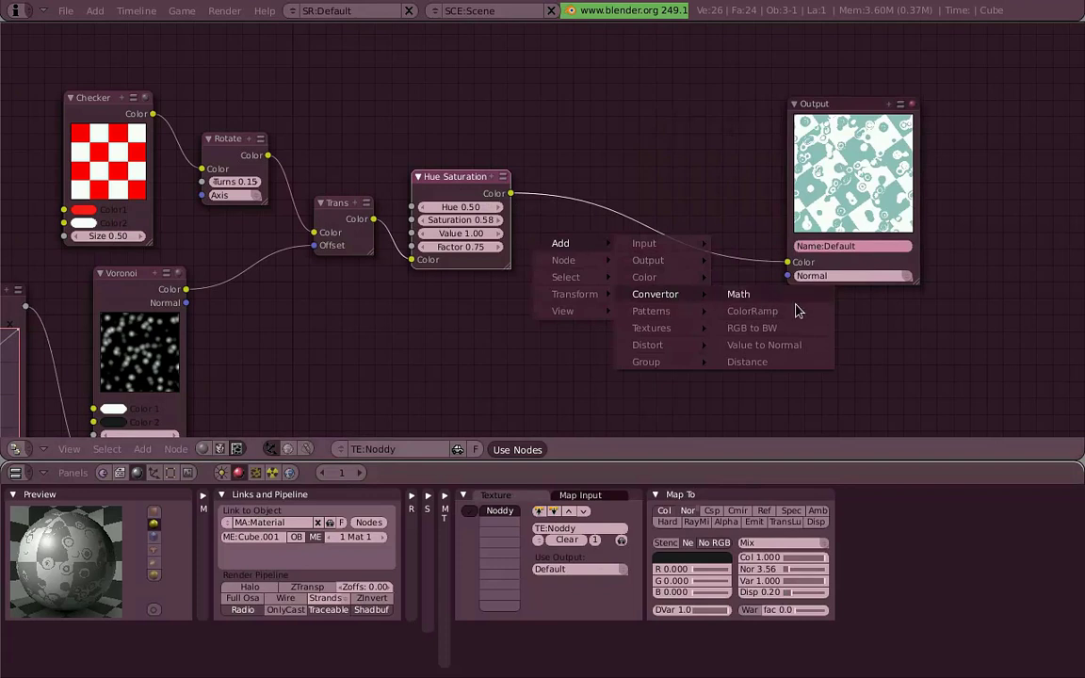
left_click(816, 357)
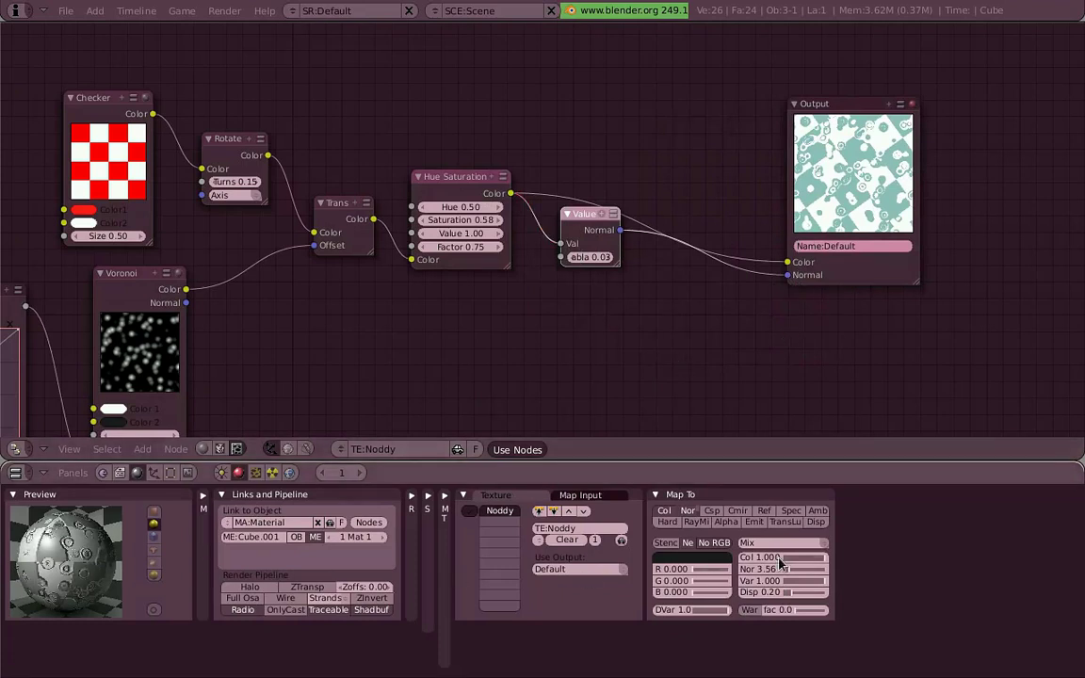
Step: Set the texture mapping's Nor strength to 1.81 and toggle normal mapping off and on to compare the preview
middle_click_drag(236, 521, 325, 561, "ctrl")
left_click_drag(973, 591, 971, 590)
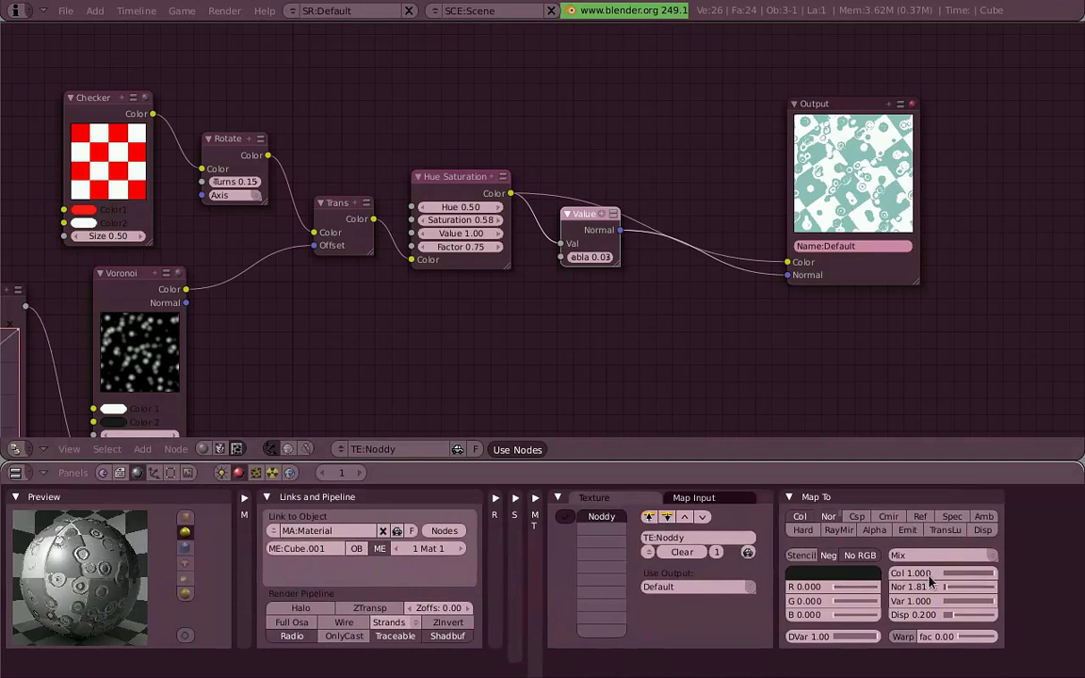
left_click(841, 515)
left_click(841, 517)
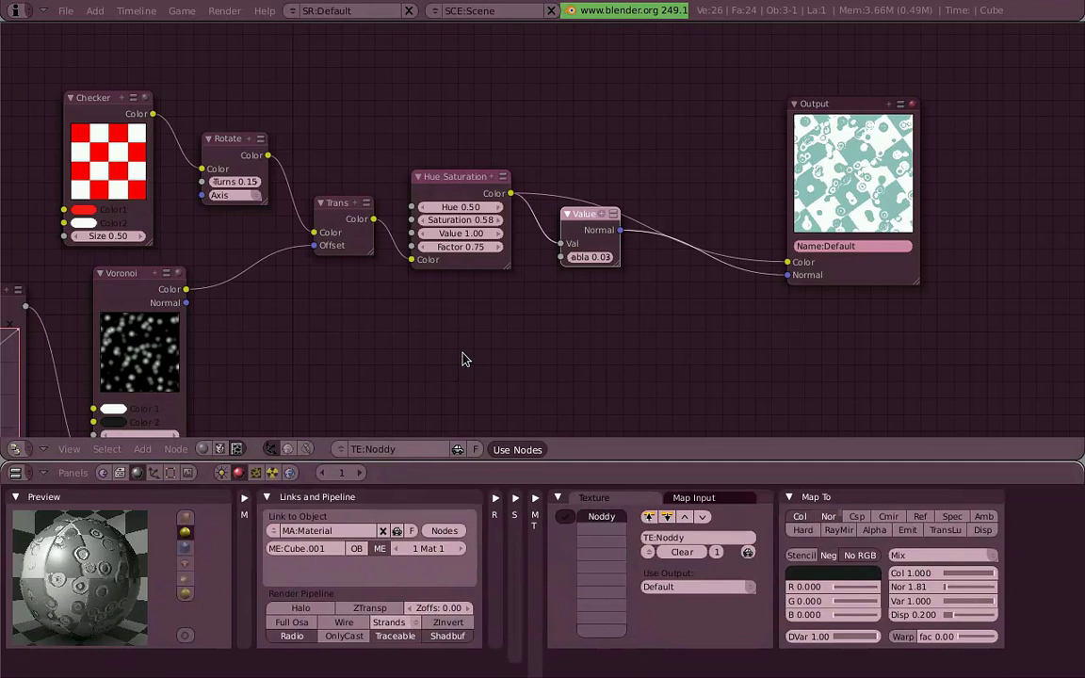
Step: Step the animation forward to frame 61 and back to frame 21 to examine the changing texture preview
key("Up")
key("Up")
key("Up")
key("Up")
key("Up")
key("Up")
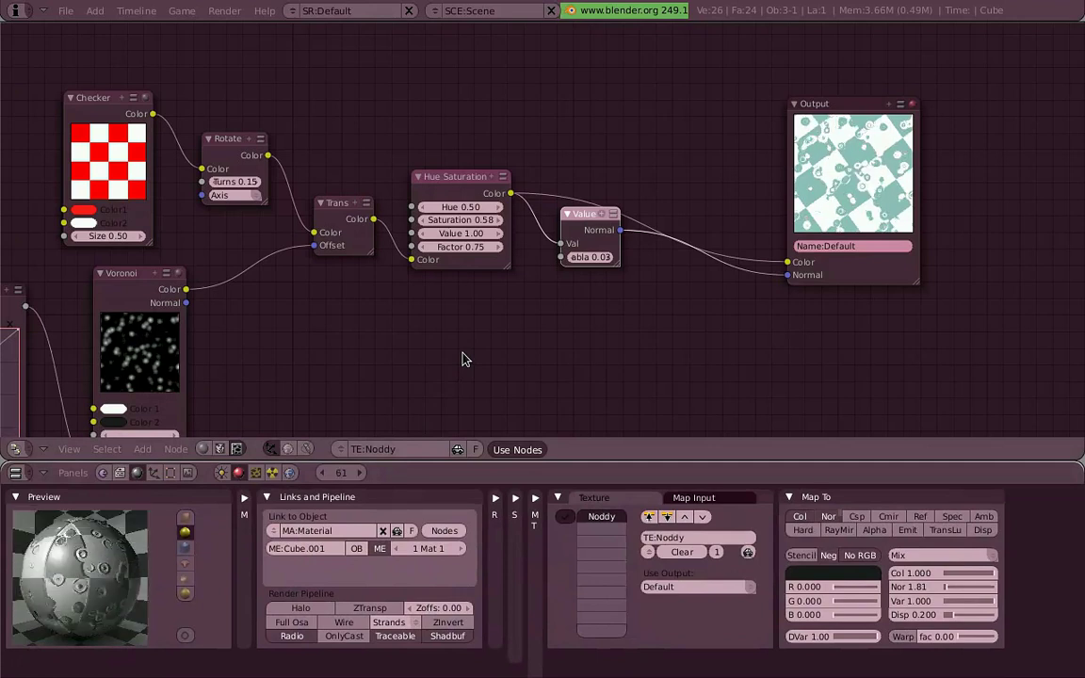
key("Down")
key("Down")
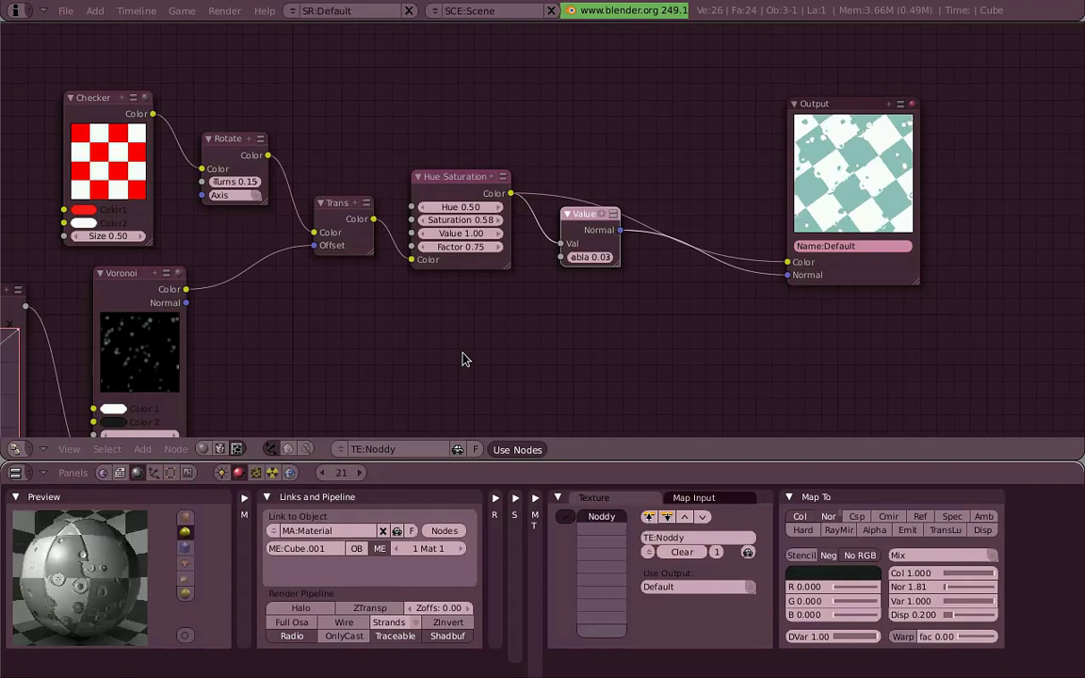
Step: Move the Output node higher in the node tree and rename it as bluish
left_click_drag(849, 218, 851, 141)
type("bluish")
key("Return")
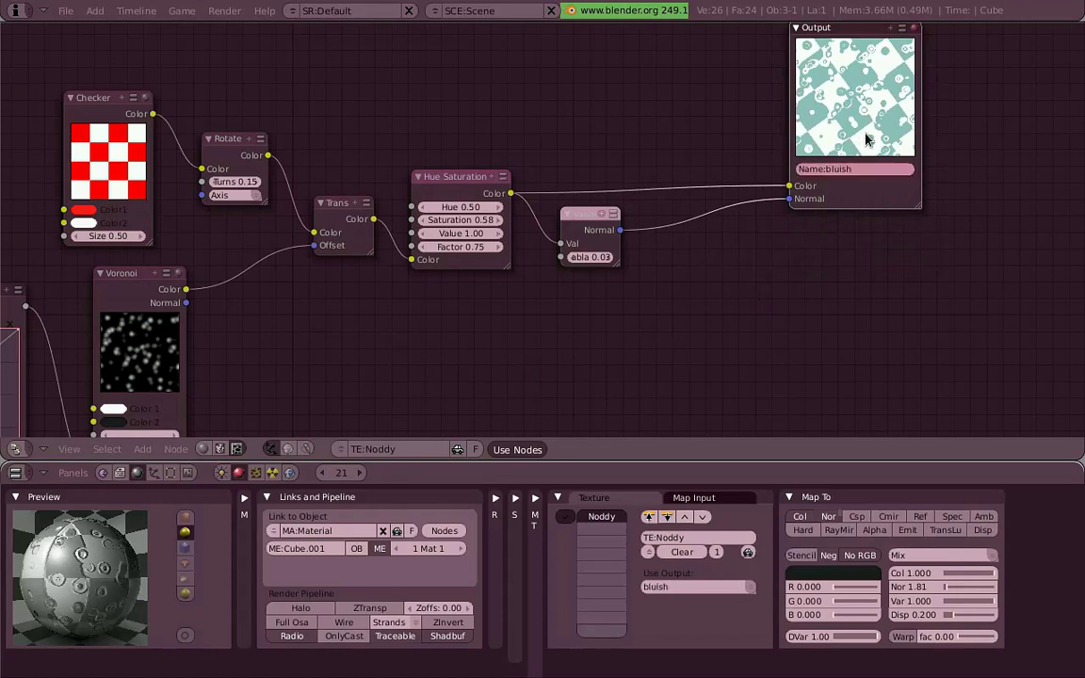
Step: Duplicate the bluish Output node below the original and link the Trans node's Color output to the copy's Color input
left_click_drag(874, 134, 872, 166)
key("shift+d")
left_click(886, 386)
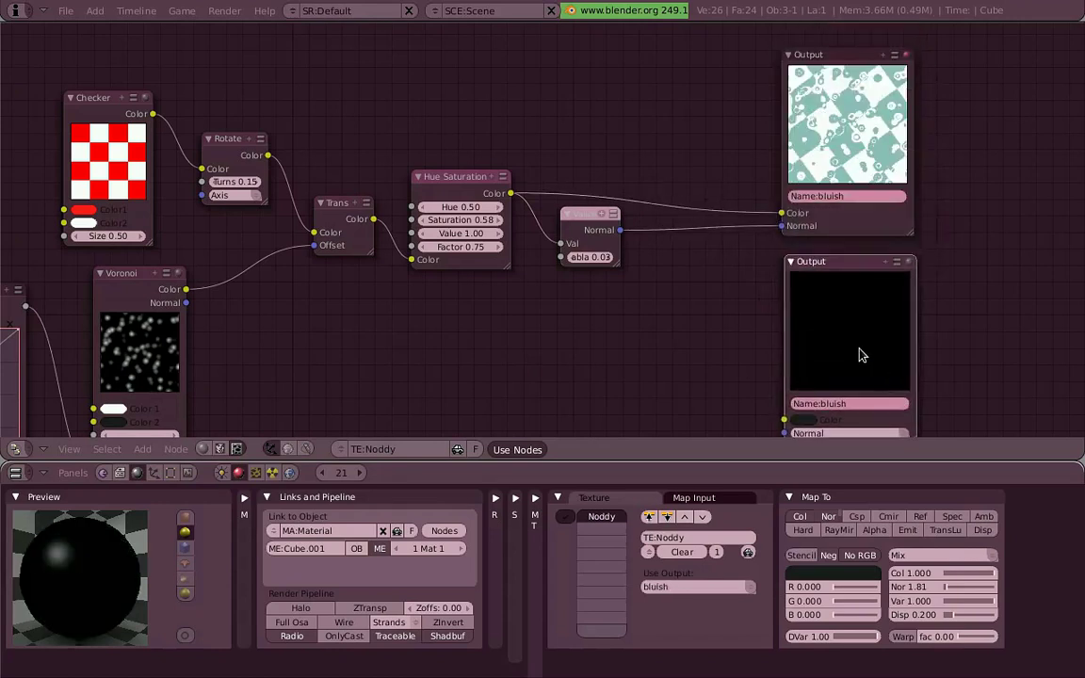
middle_click_drag(826, 345, 836, 302)
left_click_drag(476, 139, 482, 131)
left_click_drag(383, 176, 803, 379)
left_click(883, 315)
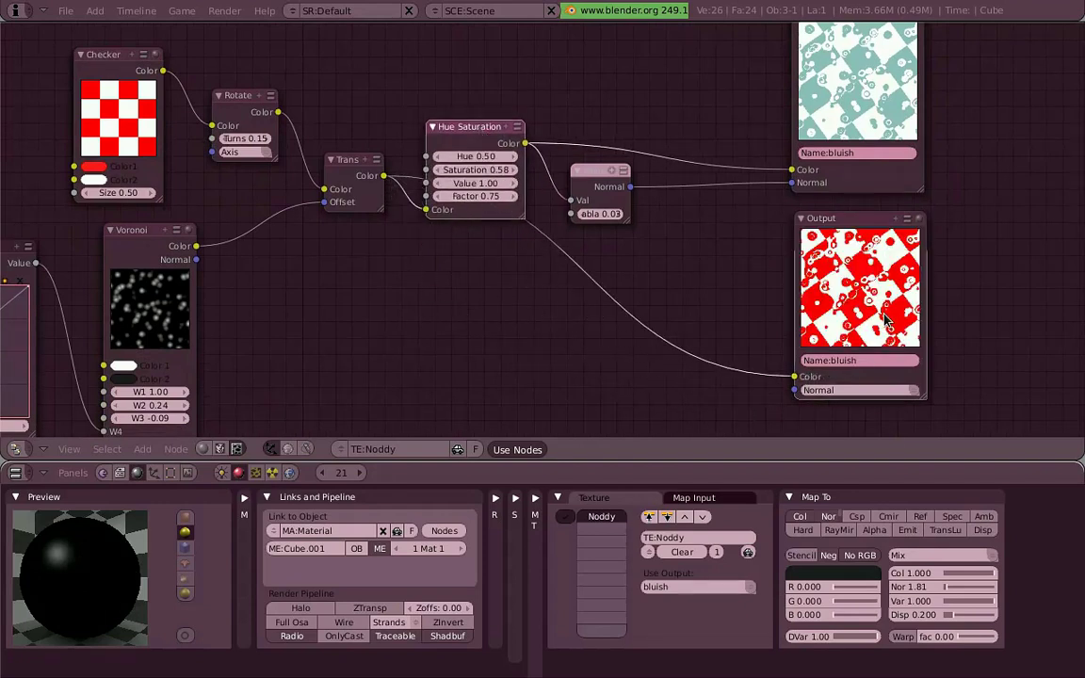
Step: Rename the duplicated Output node as redish and link the Value to Normal node's output to its Normal input
left_click_drag(885, 315, 881, 314)
left_click(877, 362)
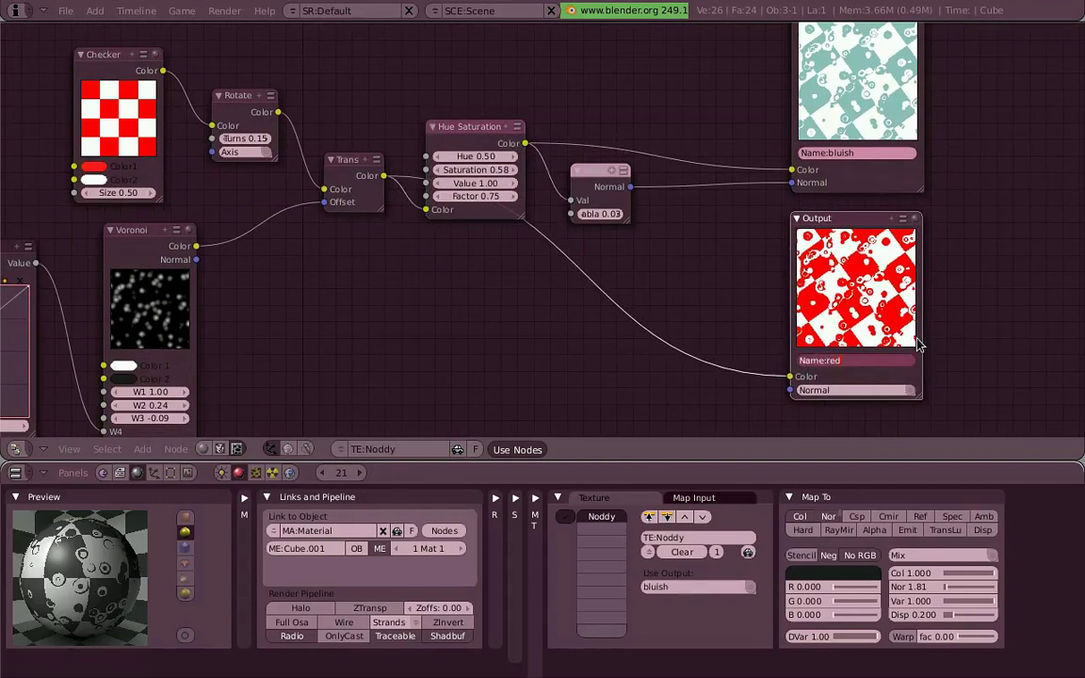
key("Return")
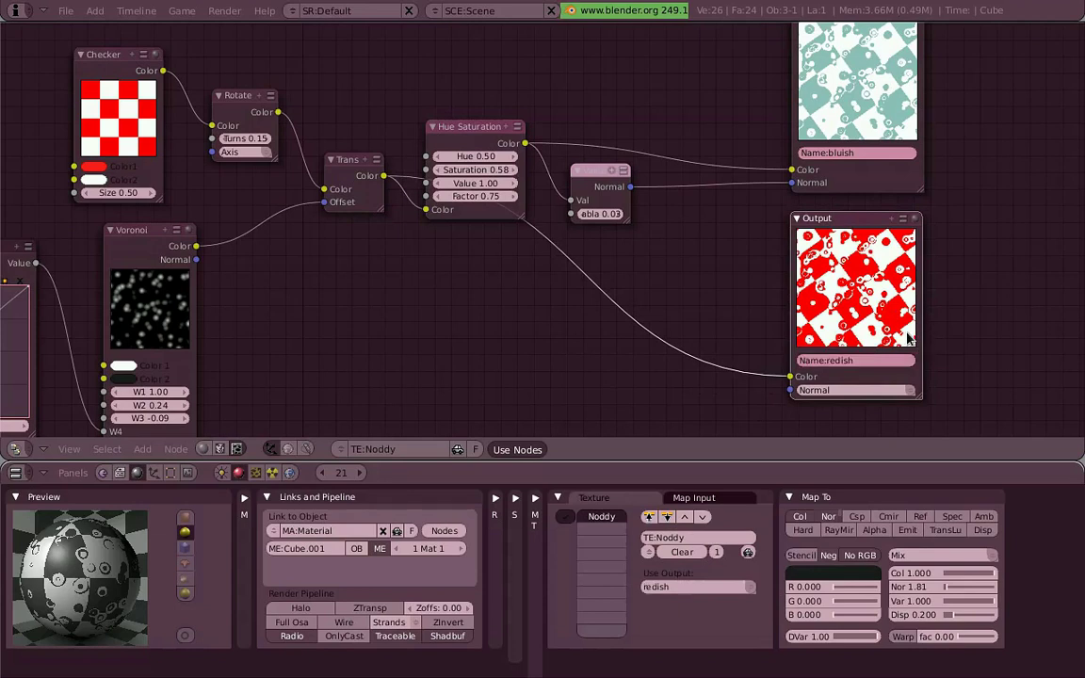
left_click_drag(630, 186, 791, 389)
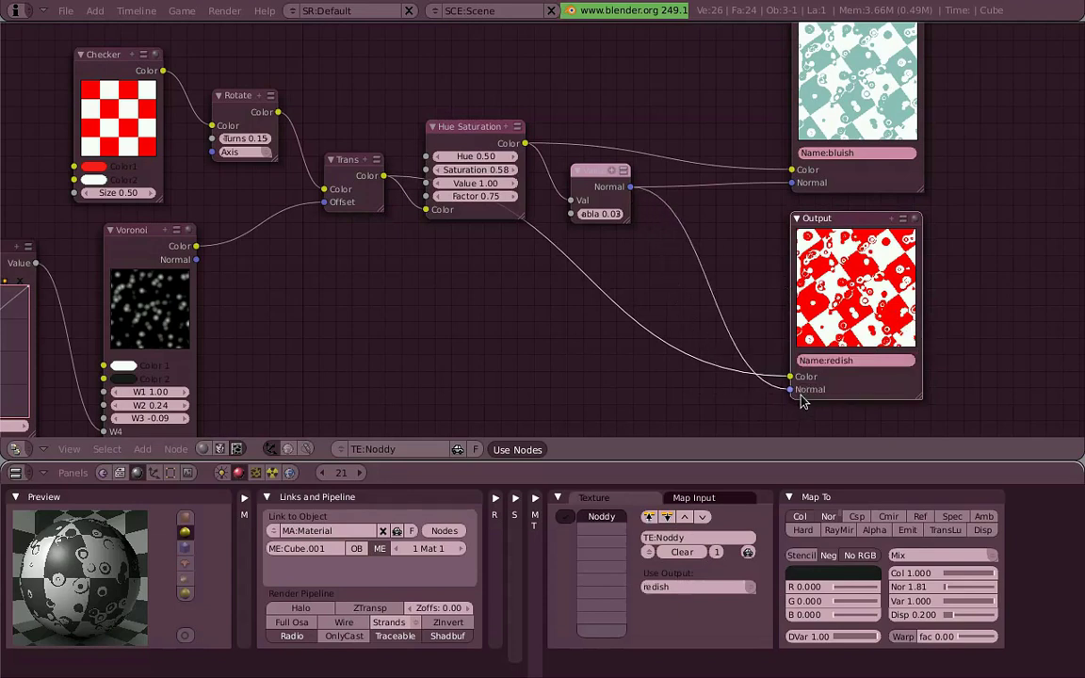
Step: Switch the texture's used output between redish and bluish to compare the material preview
scroll(776, 287, "down", 2)
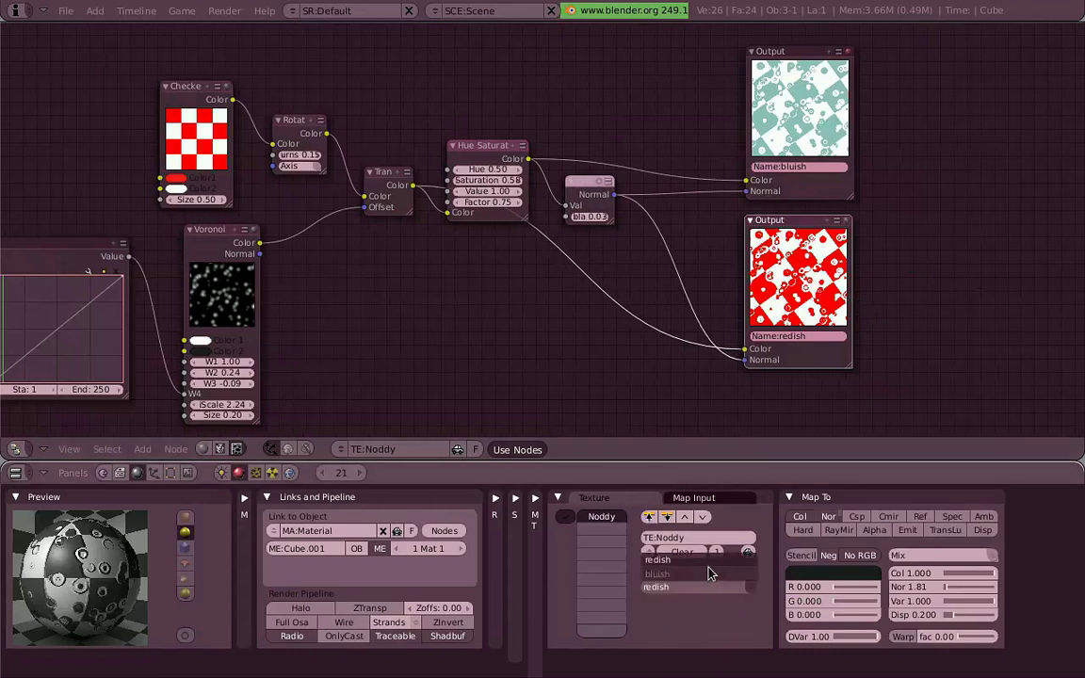
left_click(713, 585)
left_click(713, 586)
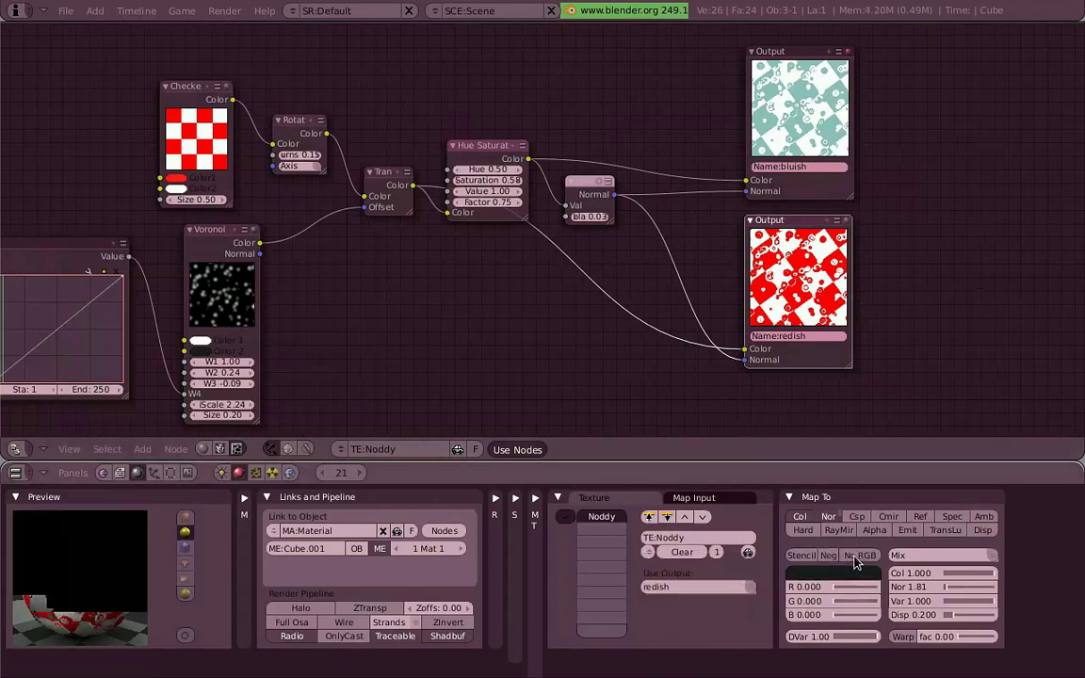
left_click(744, 585)
left_click(743, 571)
left_click(708, 593)
left_click(709, 608)
Step: Try the Voronoi Color as the bluish Output's color, compare both outputs in the preview, and restore the Hue Saturation Value link
left_click_drag(260, 243, 745, 180)
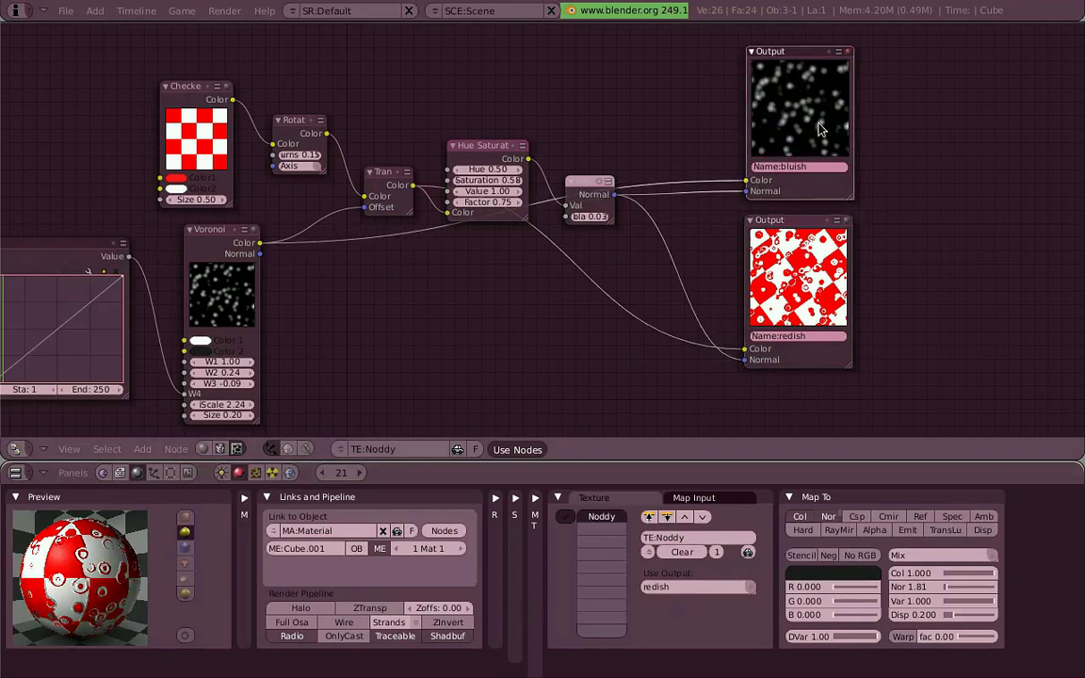
left_click(709, 587)
left_click(713, 607)
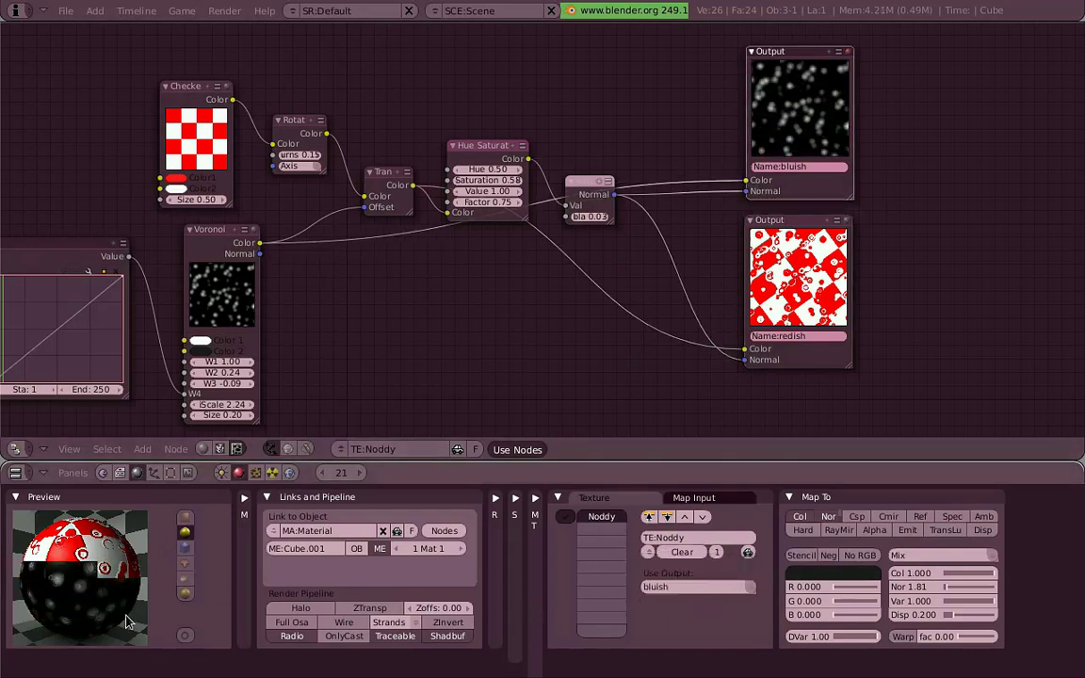
left_click(728, 590)
left_click(732, 566)
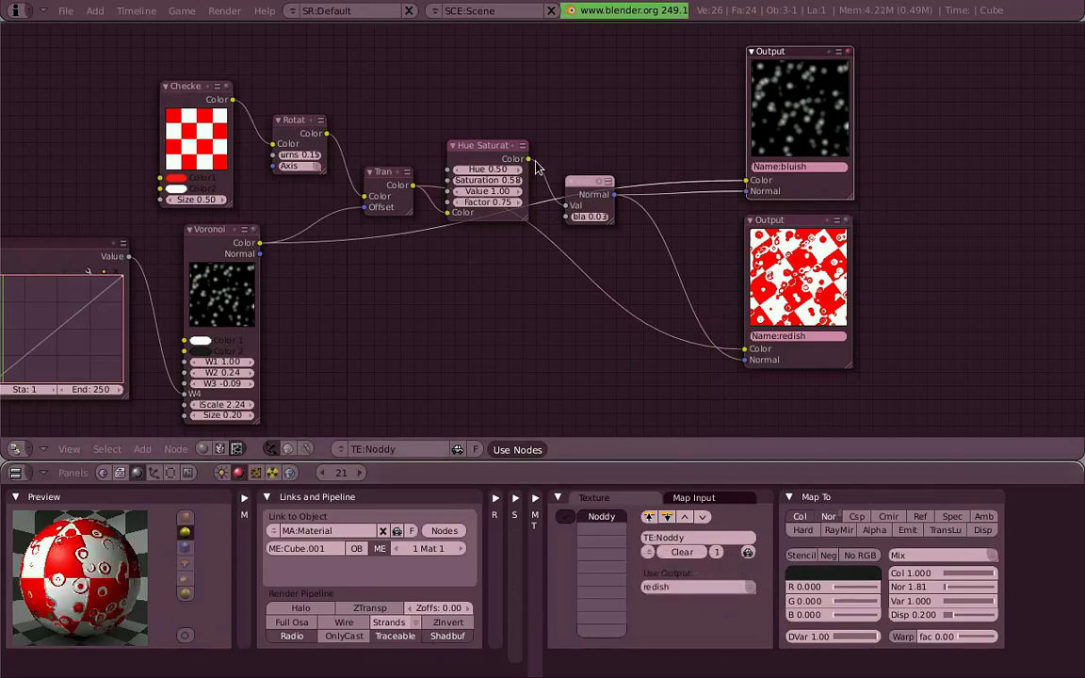
left_click_drag(528, 158, 743, 180)
Step: Duplicate the redish Output node and place the copy below the Value to Normal node
scroll(791, 300, "down", 2)
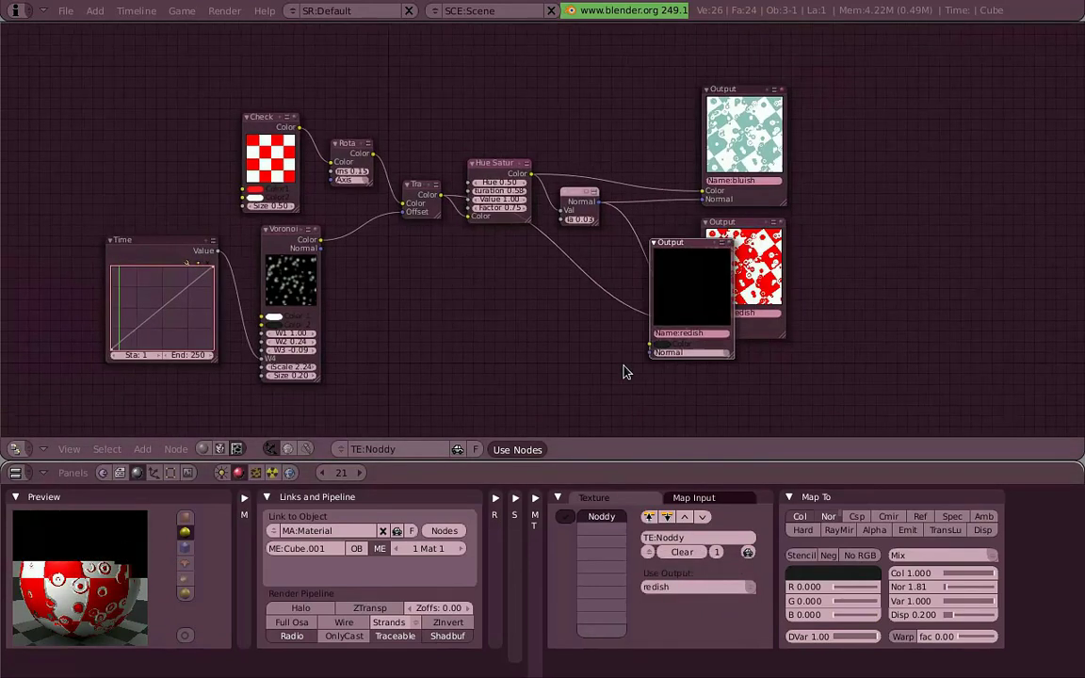
key("shift+d")
left_click(542, 368)
Step: Duplicate the Hue Saturation Value node between Trans and the new Output's Color input, and link Value to Normal to that Output's Normal input
right_click(499, 175)
key("shift+d")
left_click_drag(441, 196, 471, 313)
left_click_drag(530, 268, 555, 355)
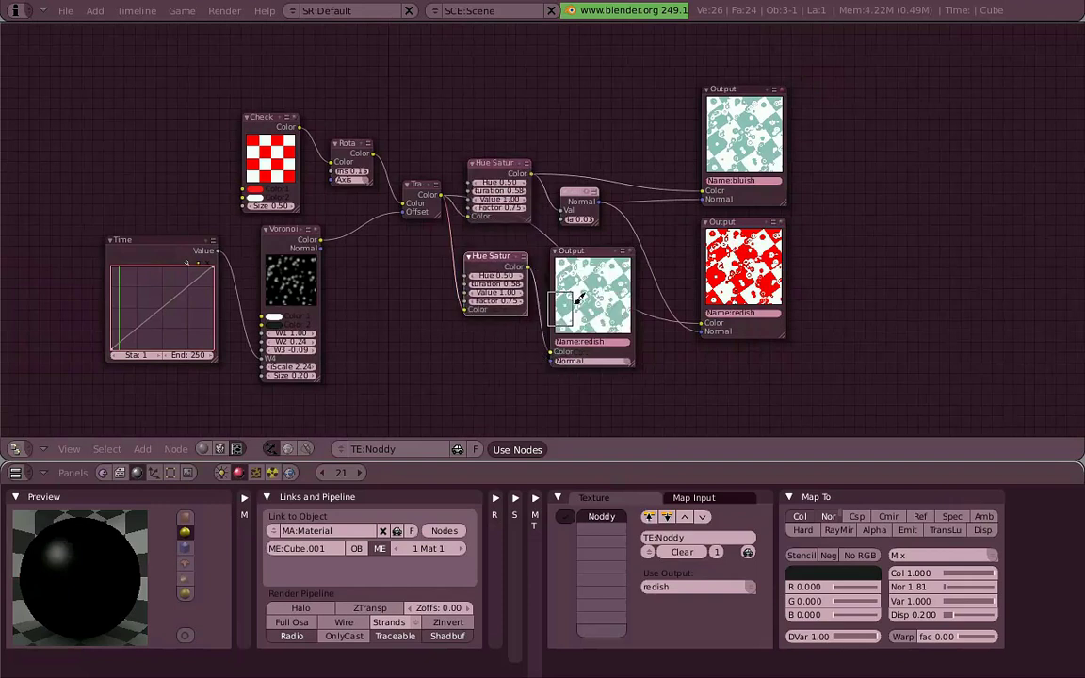
scroll(600, 318, "up", 2)
left_click_drag(627, 191, 555, 427)
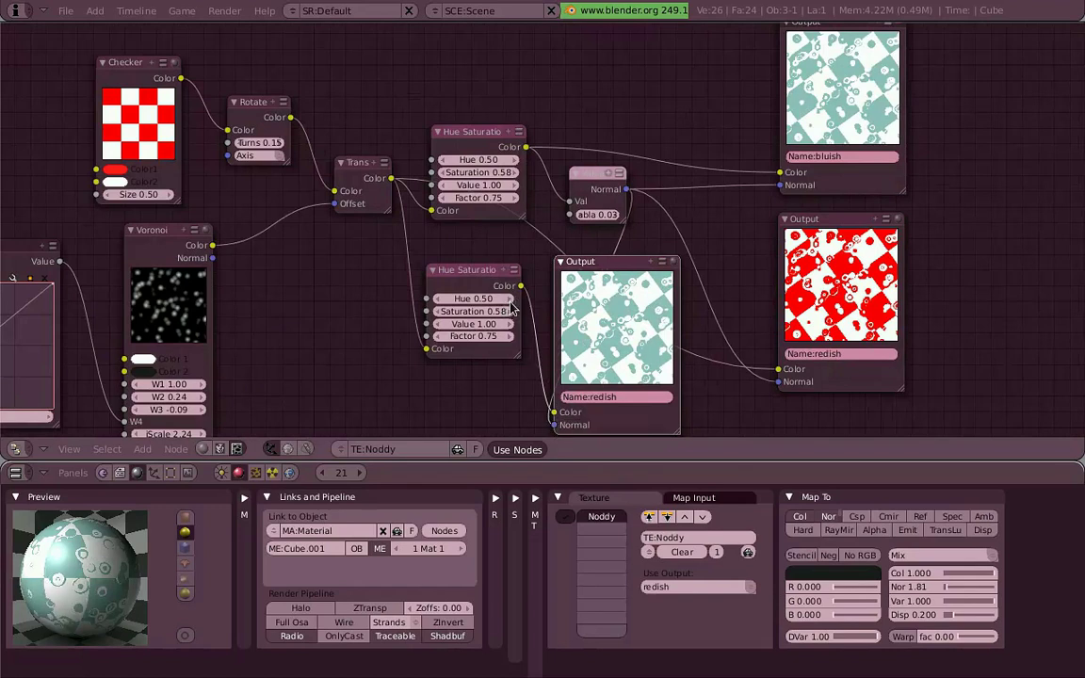
Step: Set the duplicated Hue Saturation Value node's Hue to 0.30 and rename its Output node as greenish
left_click_drag(465, 272, 463, 270)
left_click(447, 300)
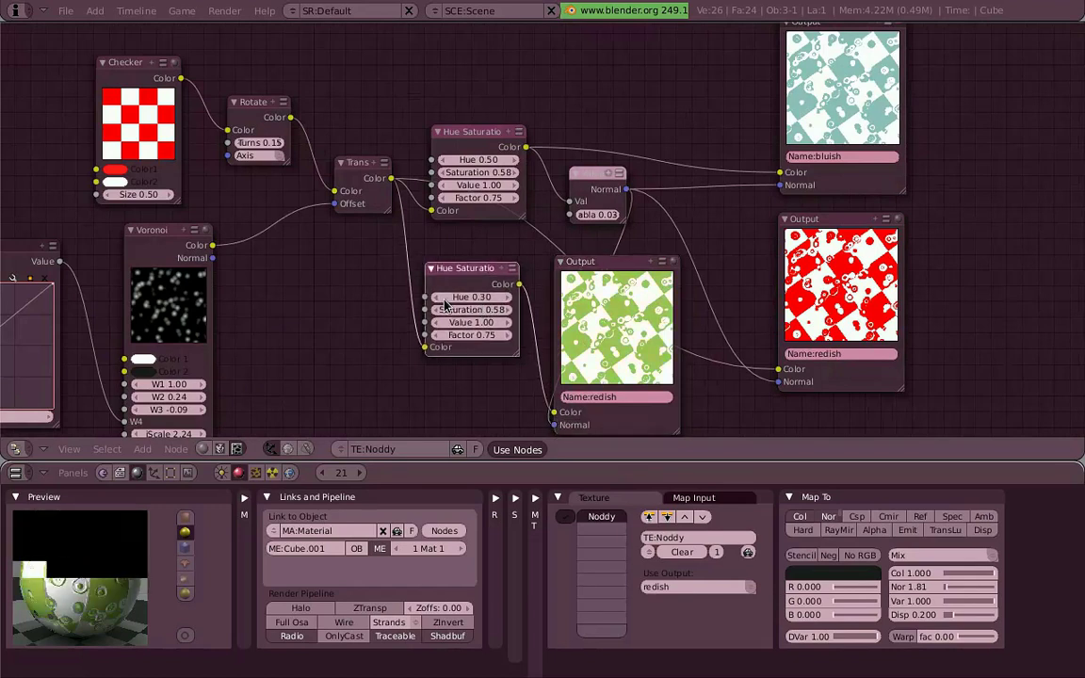
left_click(637, 396)
type("greenish")
key("Return")
left_click(711, 587)
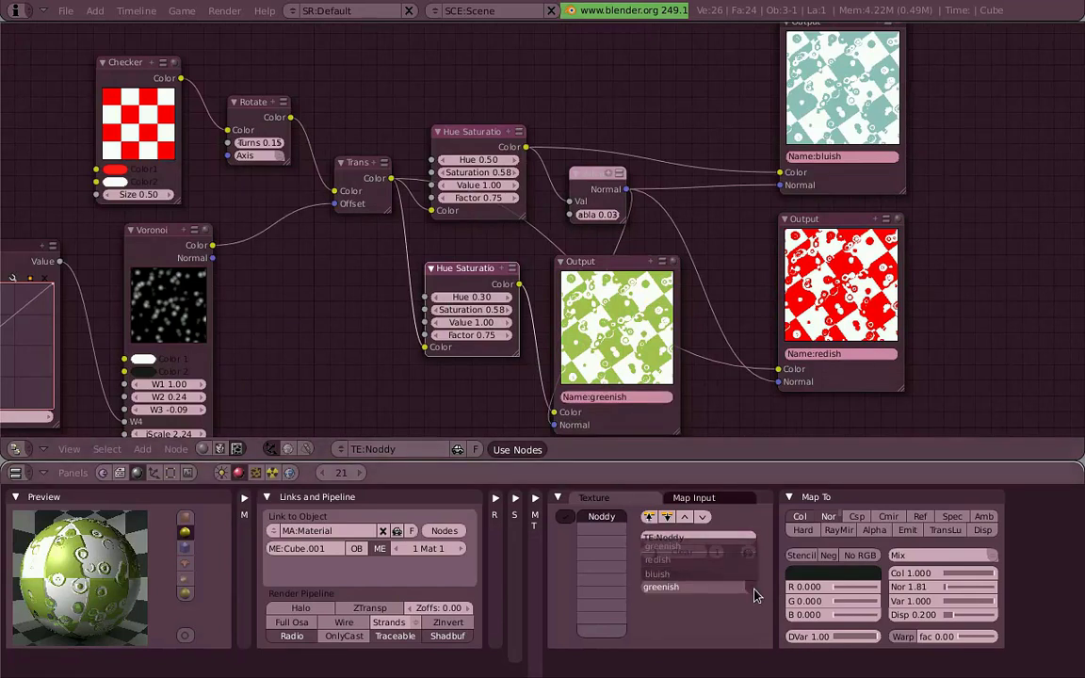
scroll(912, 351, "down", 3)
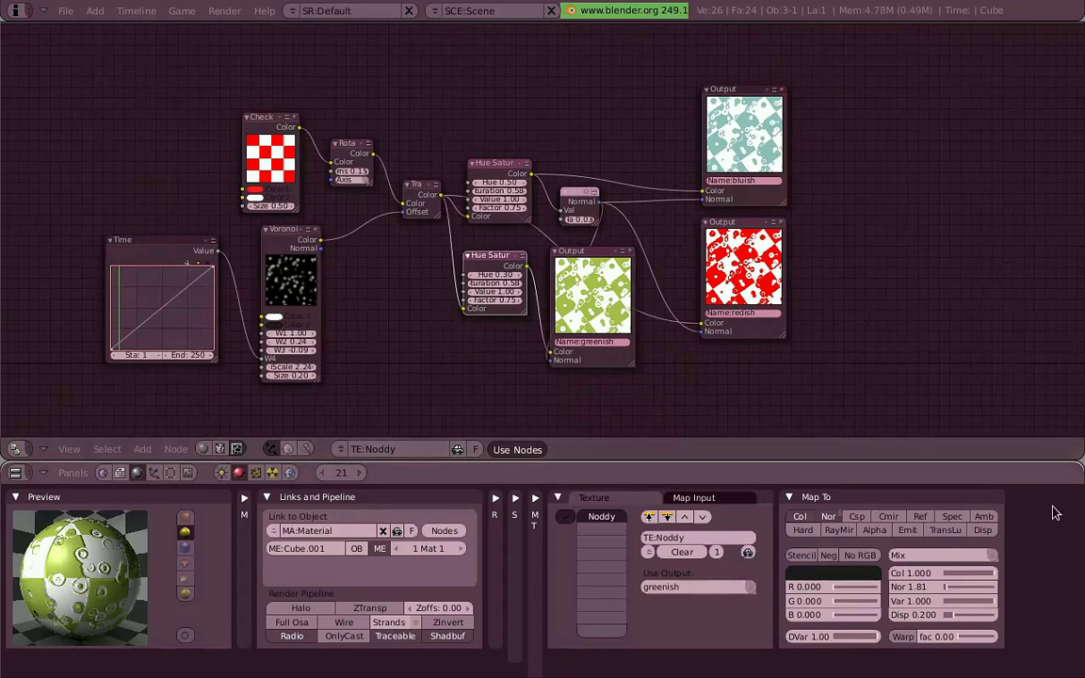